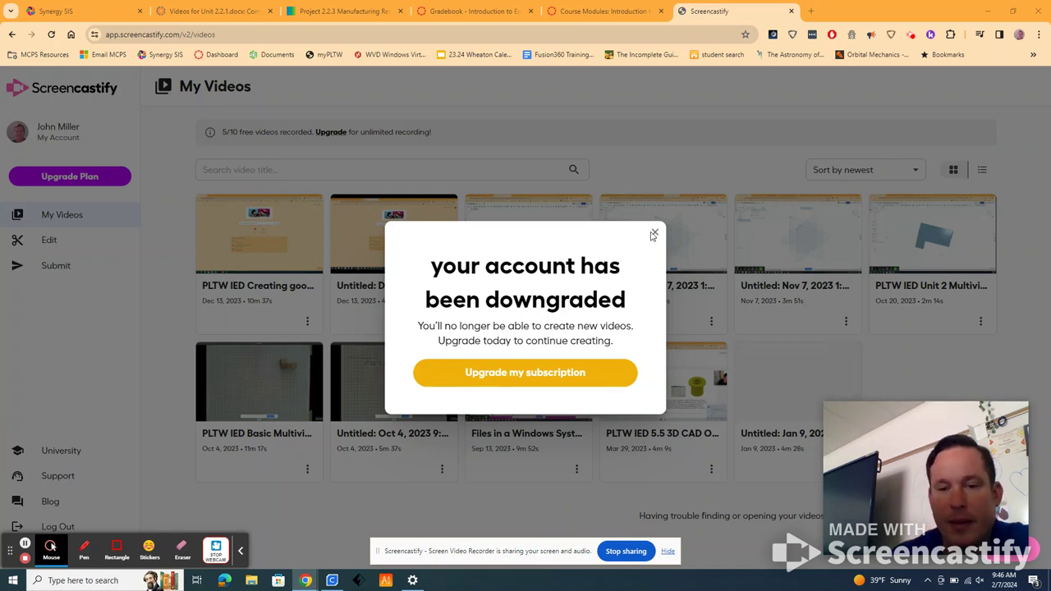
Step: Dismiss the account-downgraded notice and switch to the Canvas Modules tab showing Unit 4
click(654, 233)
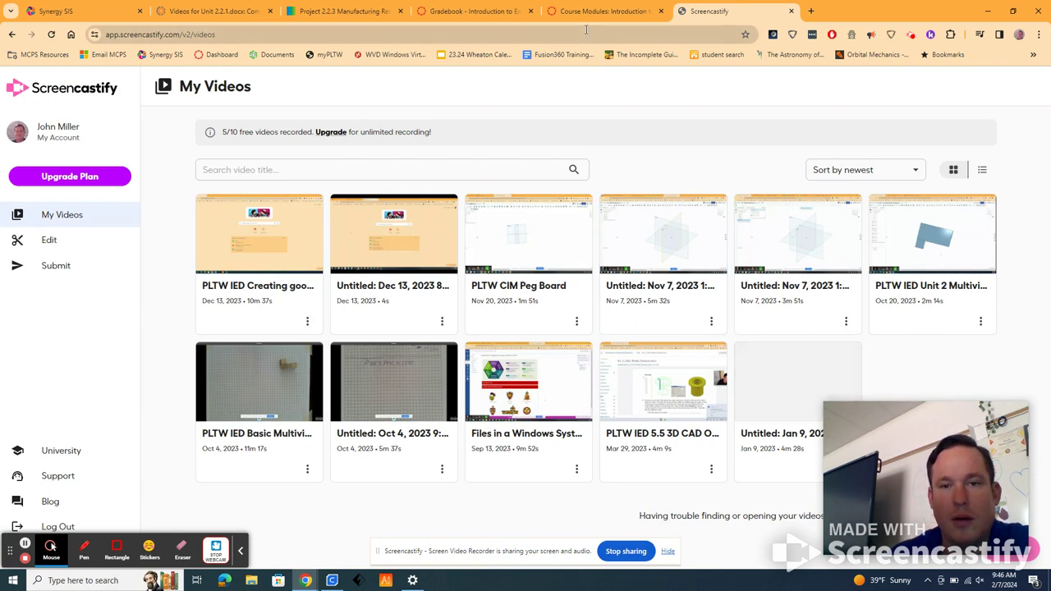
click(603, 11)
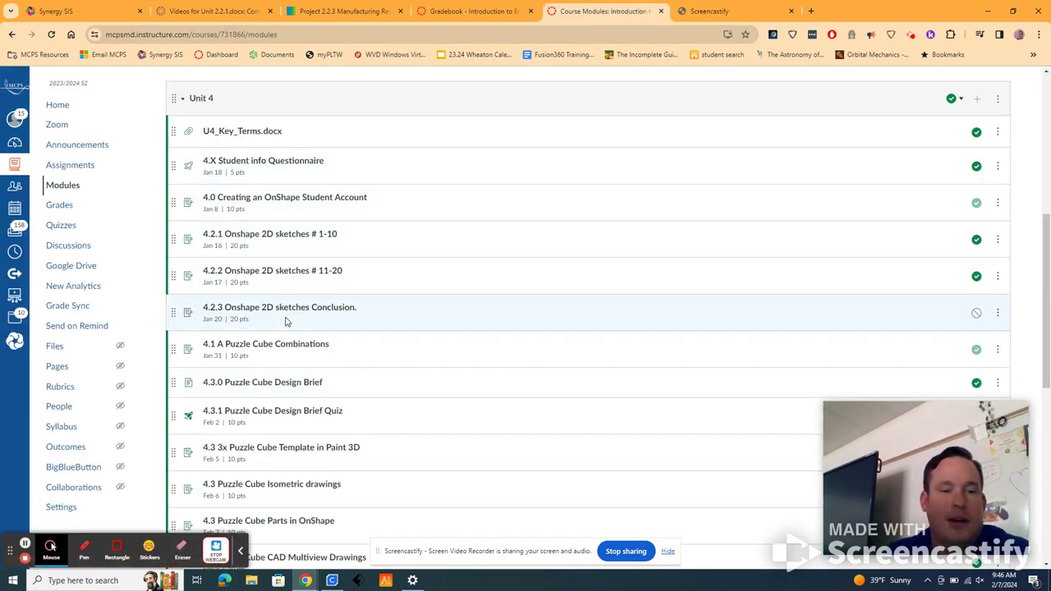
Step: Open the 4.3 3x Puzzle Cube Template assignment and copy its template image
scroll(283, 312, down, 2)
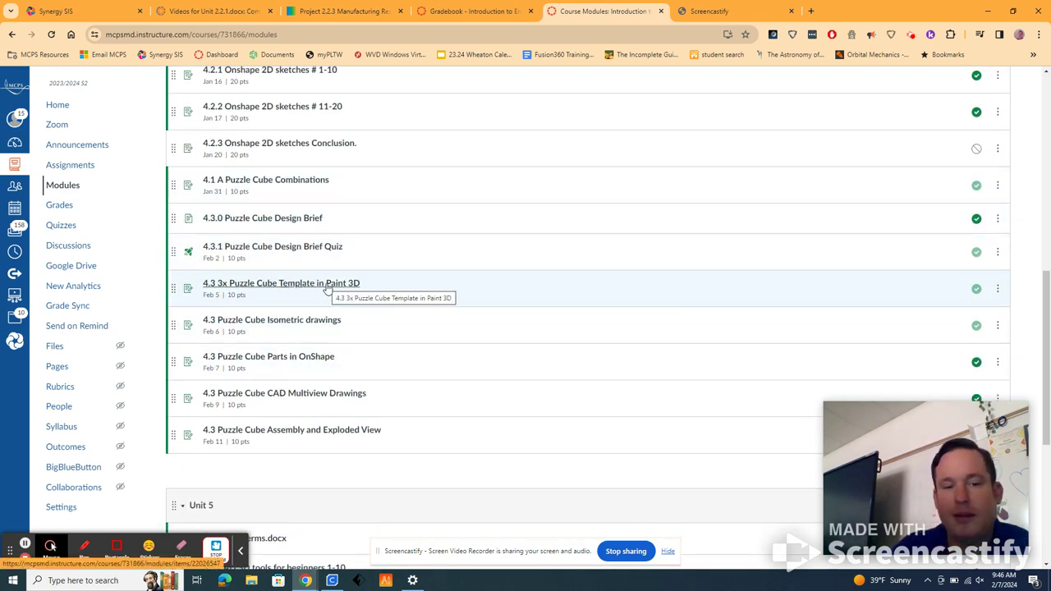
click(327, 283)
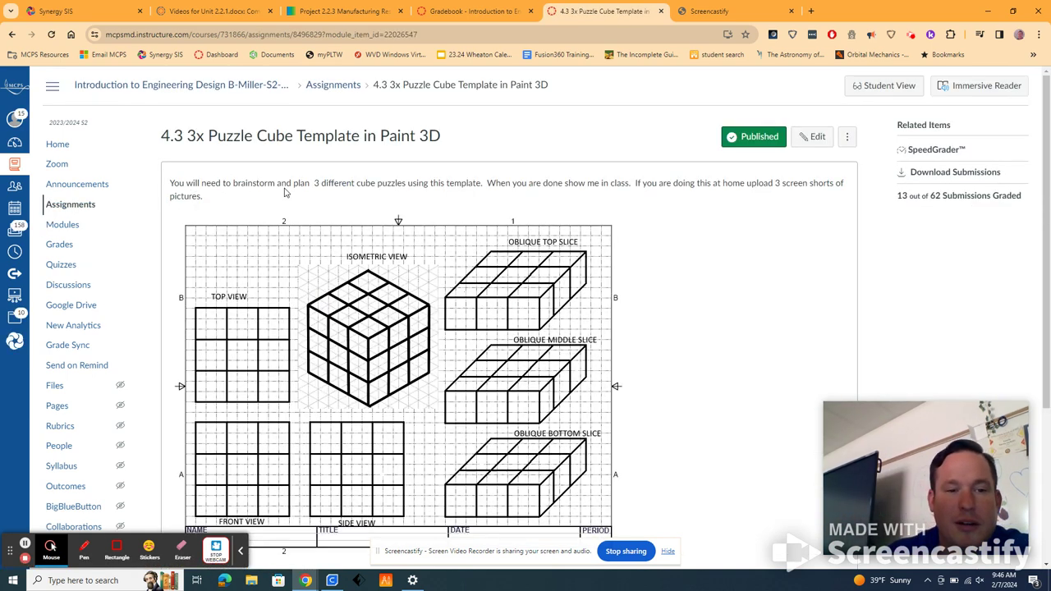
drag(312, 182, 486, 182)
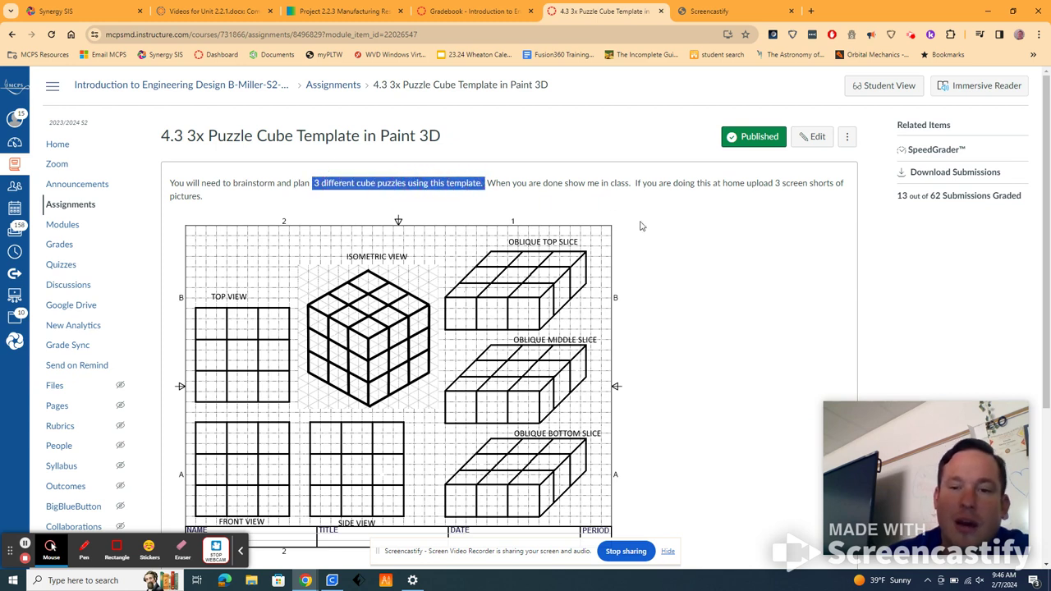
scroll(579, 277, down, 1)
right_click(399, 268)
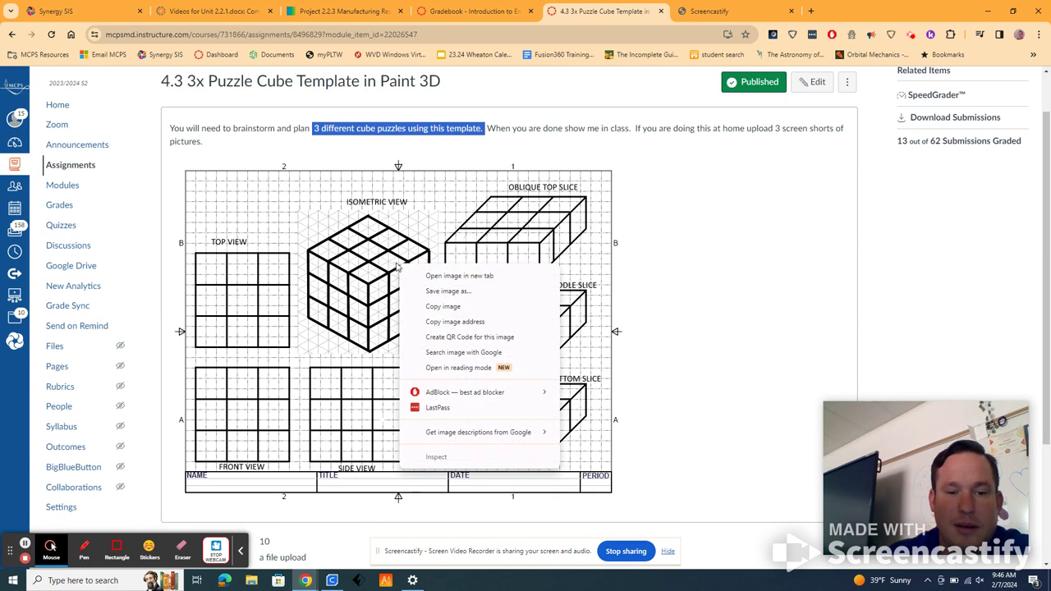
click(458, 312)
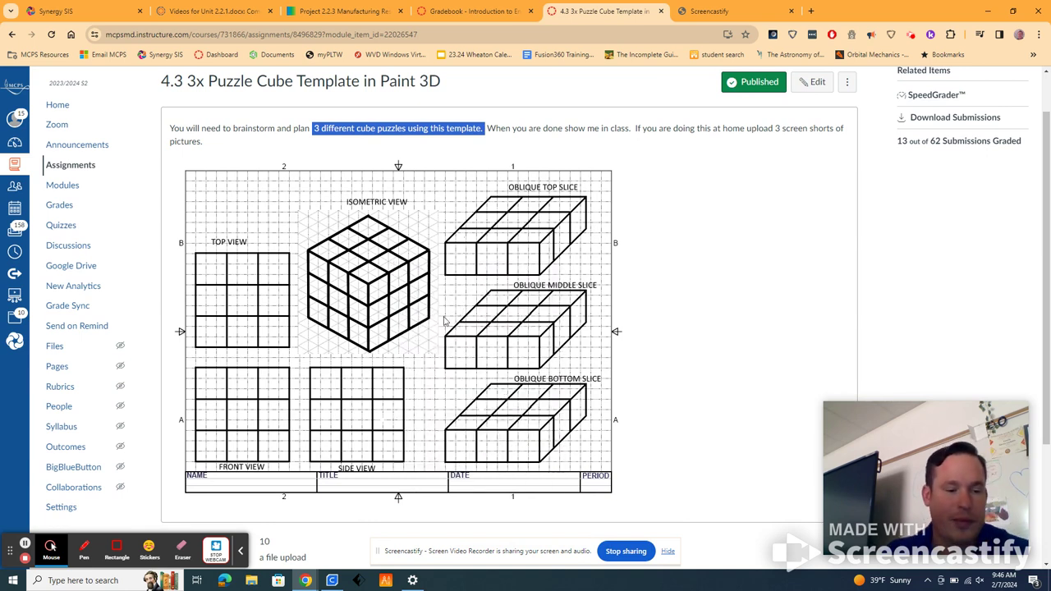
Step: Search Start for 'paint 3D' and launch Paint 3D
click(13, 579)
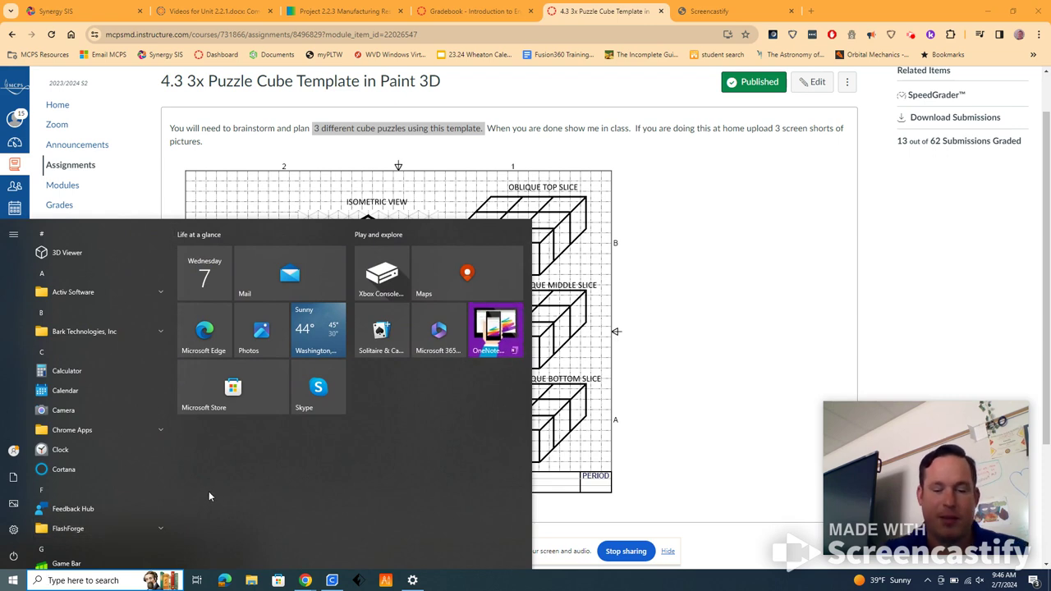
text(paint 3D)
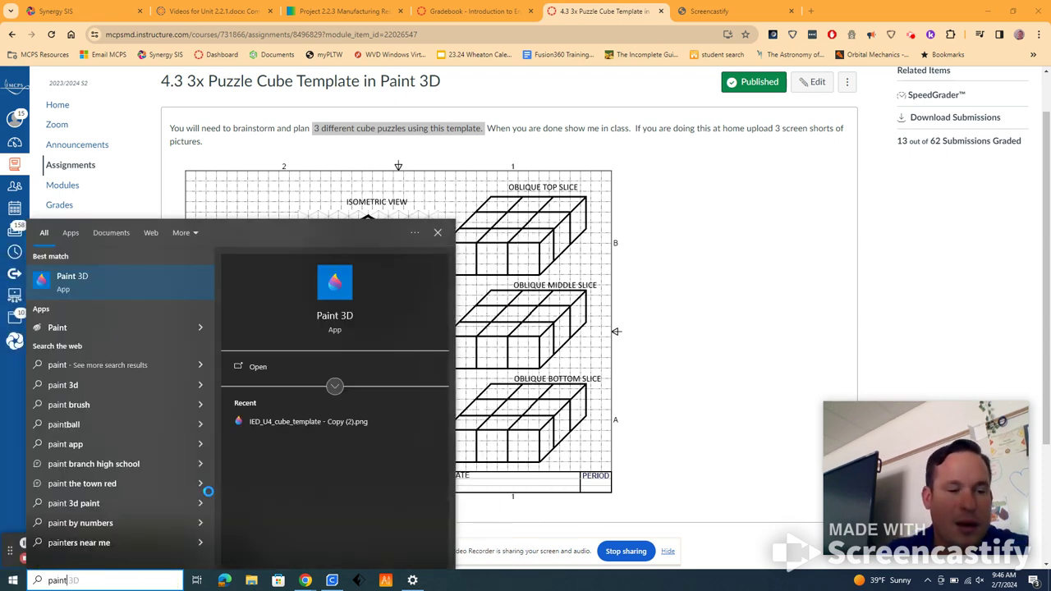
click(69, 282)
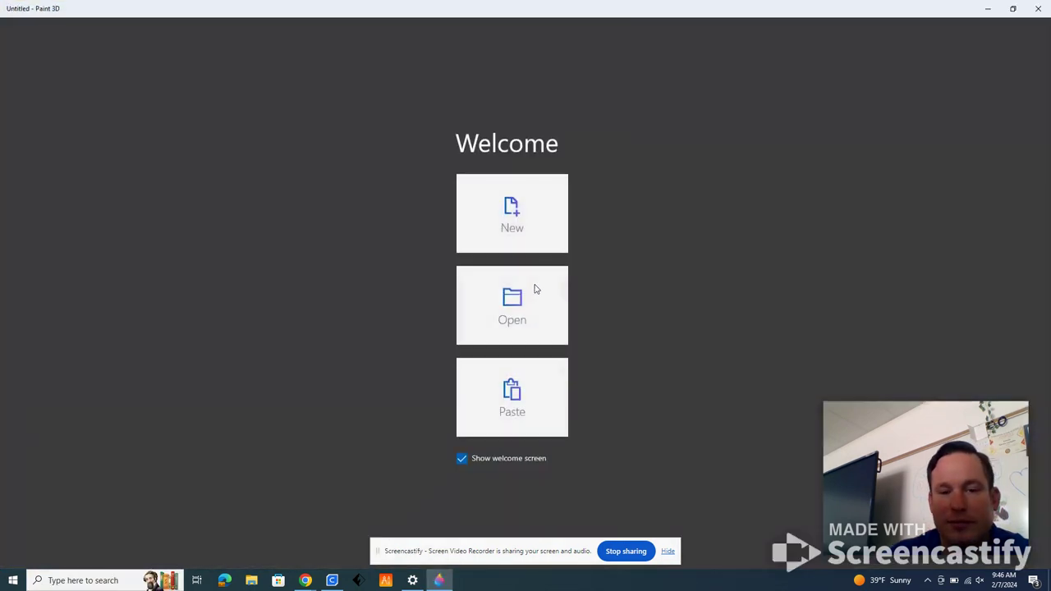
Step: Paste the copied template onto a new canvas and choose the Fill brush
click(509, 399)
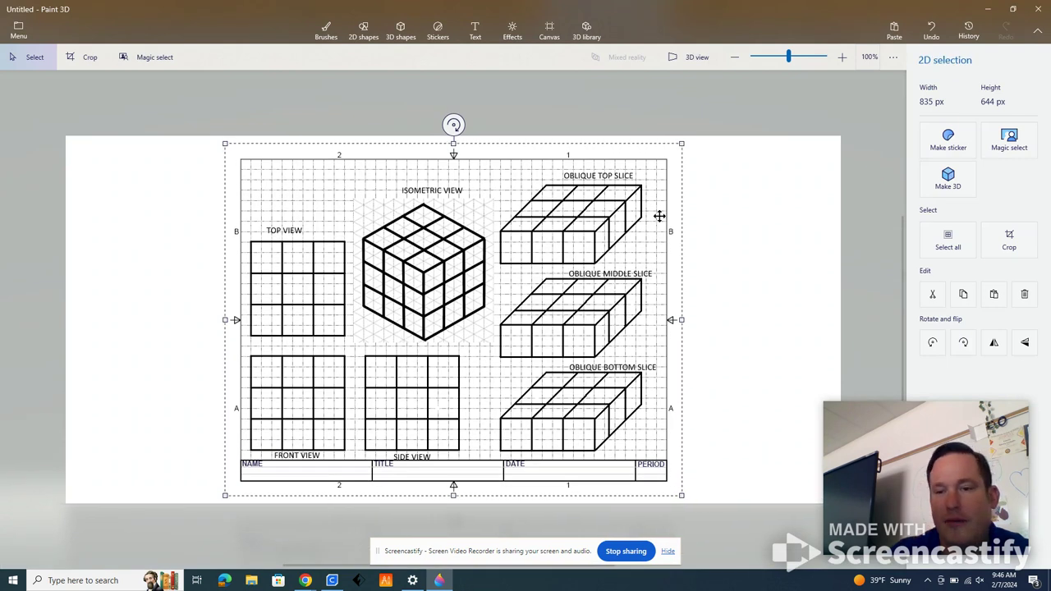
click(326, 32)
click(1027, 119)
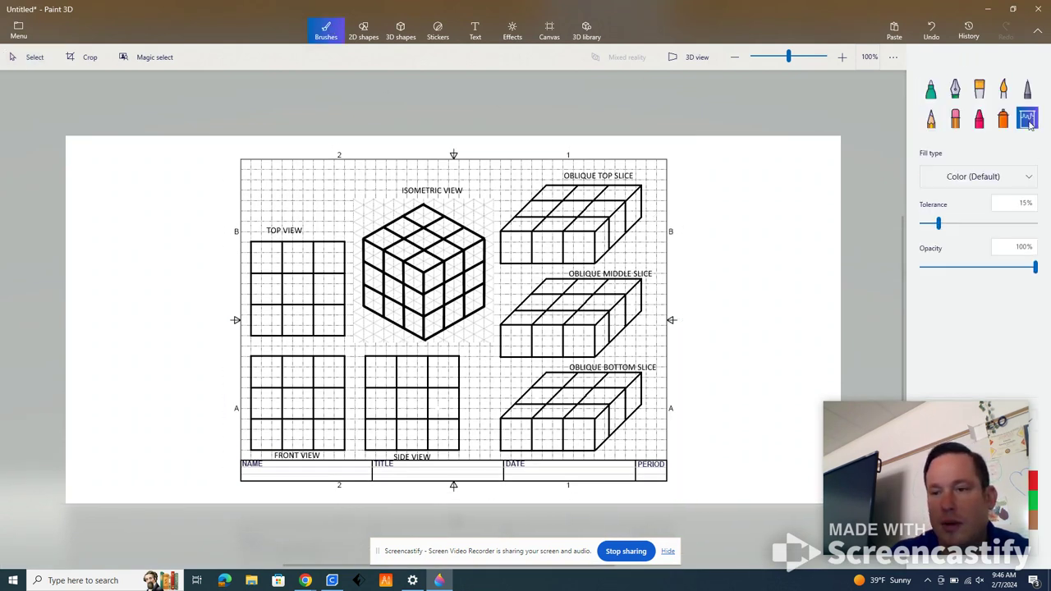
mouse_move(940, 440)
drag(941, 434, 958, 308)
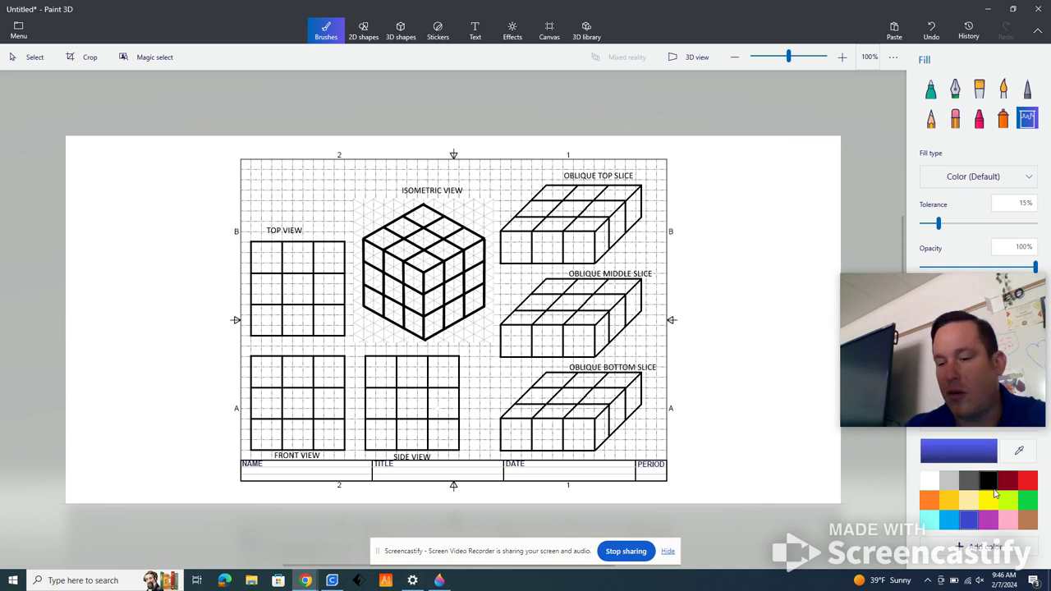
Step: Fill the bottom slice's back-row top cells and right-side faces blue
click(969, 522)
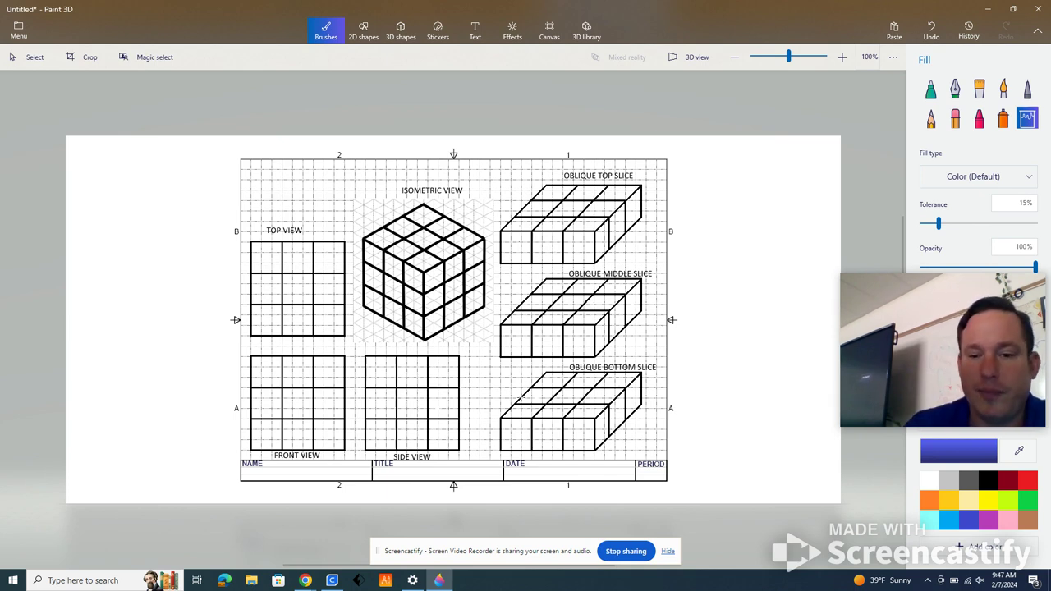
click(622, 382)
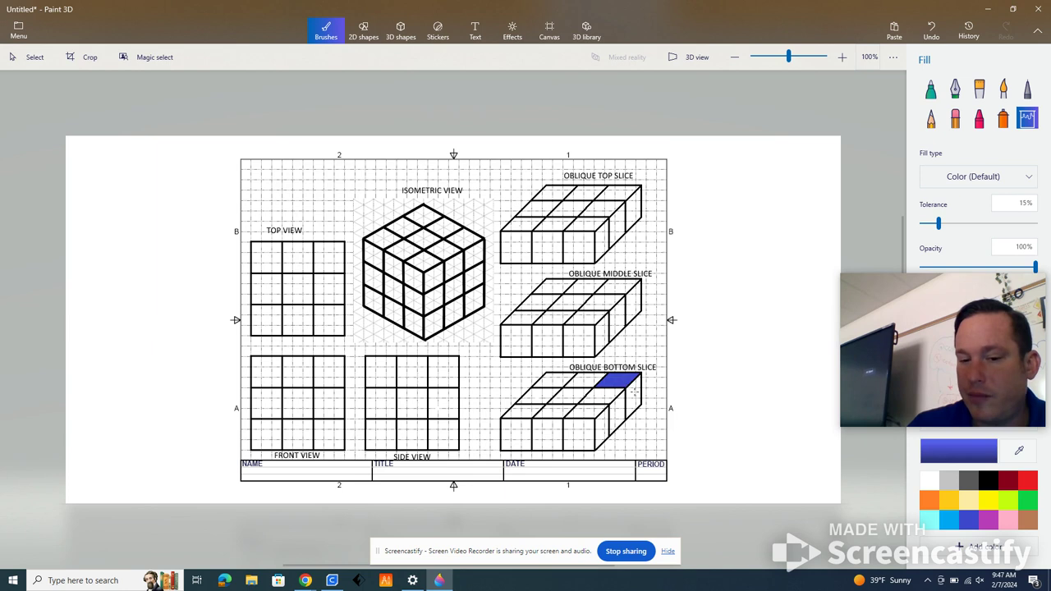
click(630, 398)
click(618, 404)
click(596, 393)
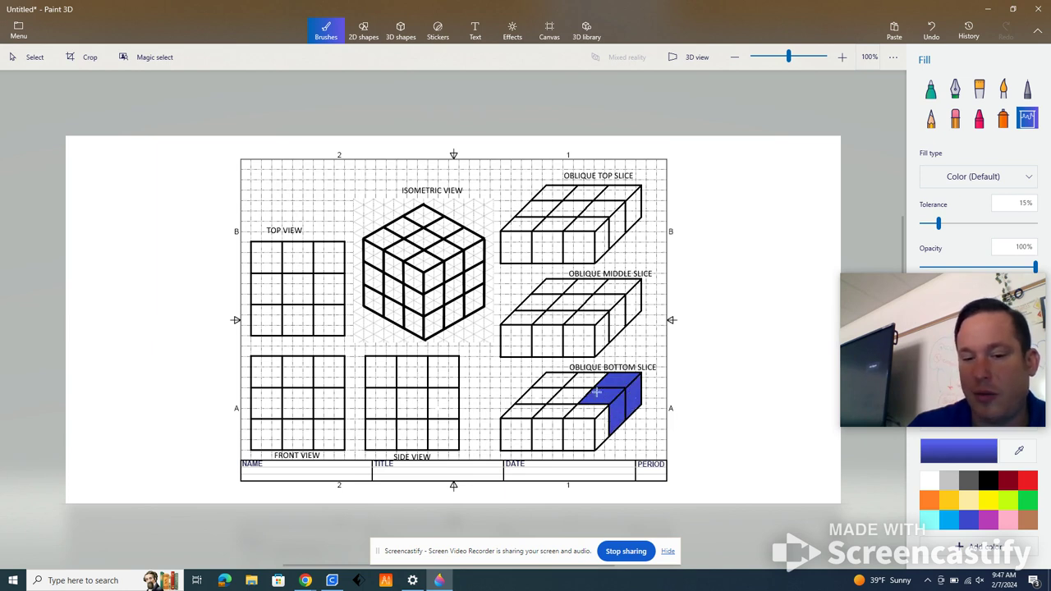
click(582, 382)
click(549, 378)
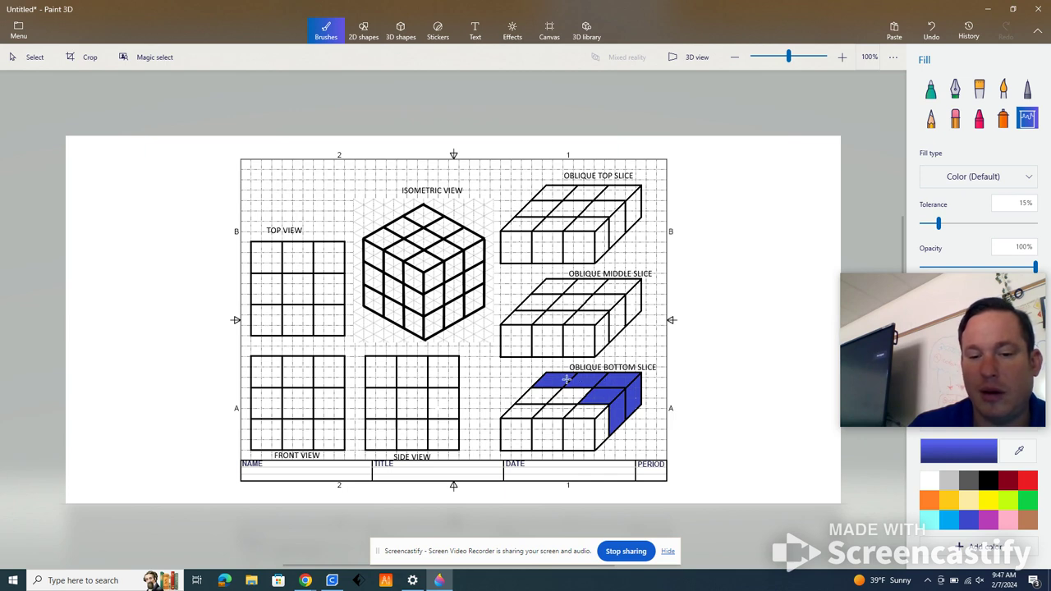
Step: Fill the middle slice's back-left top cell blue, undo the top-slice blue fills, and select red
click(555, 285)
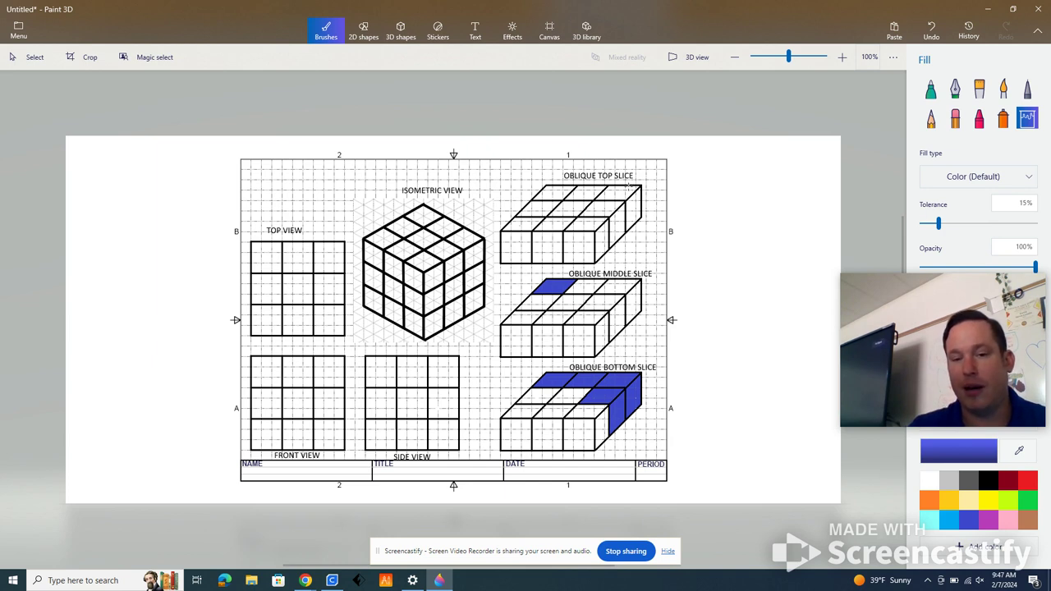
click(621, 191)
click(630, 207)
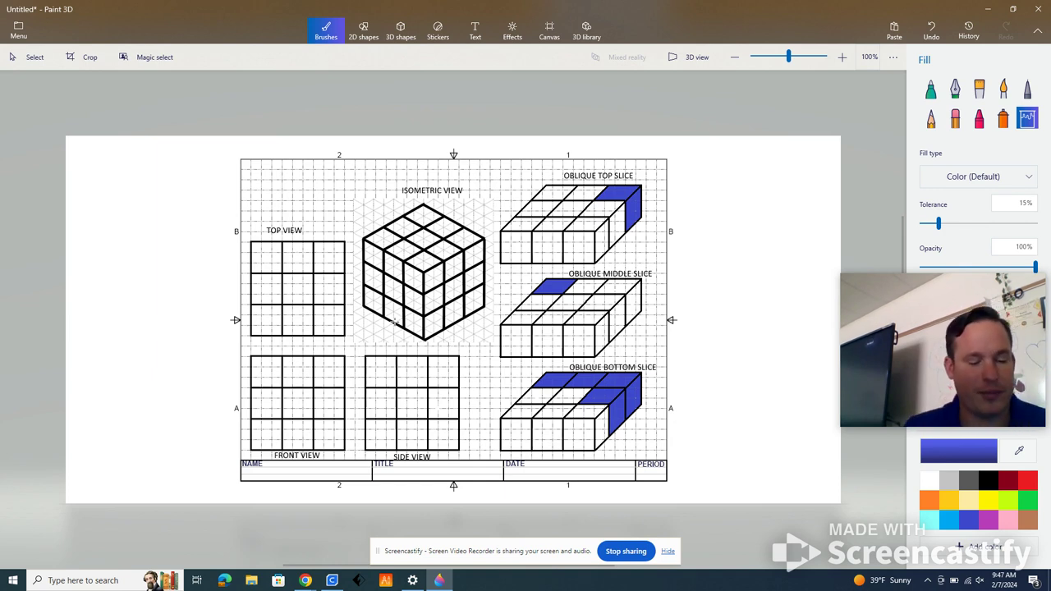
key(ctrl+z)
key(ctrl+z)
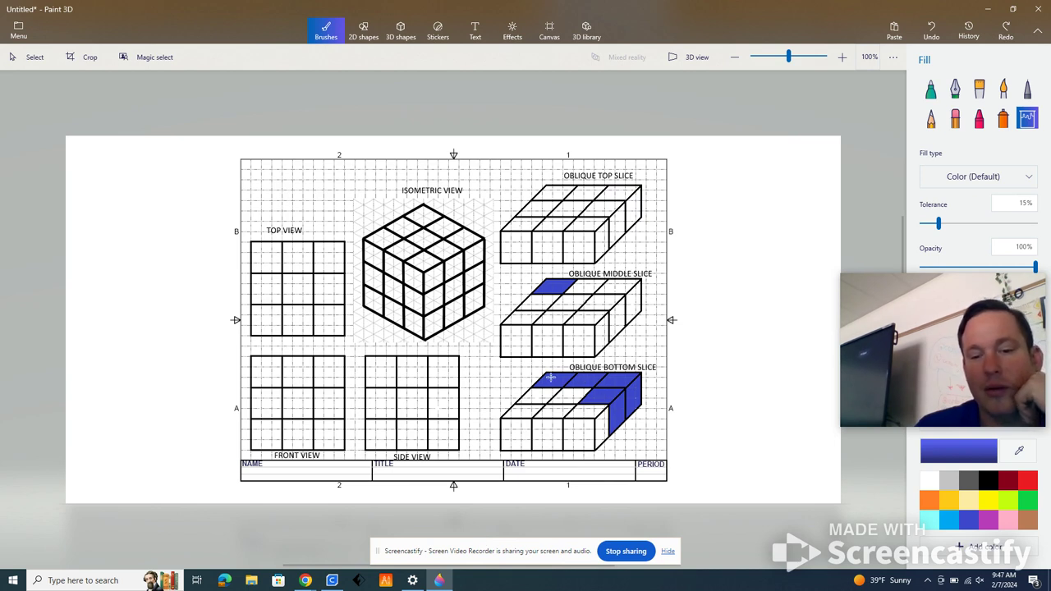
click(1028, 481)
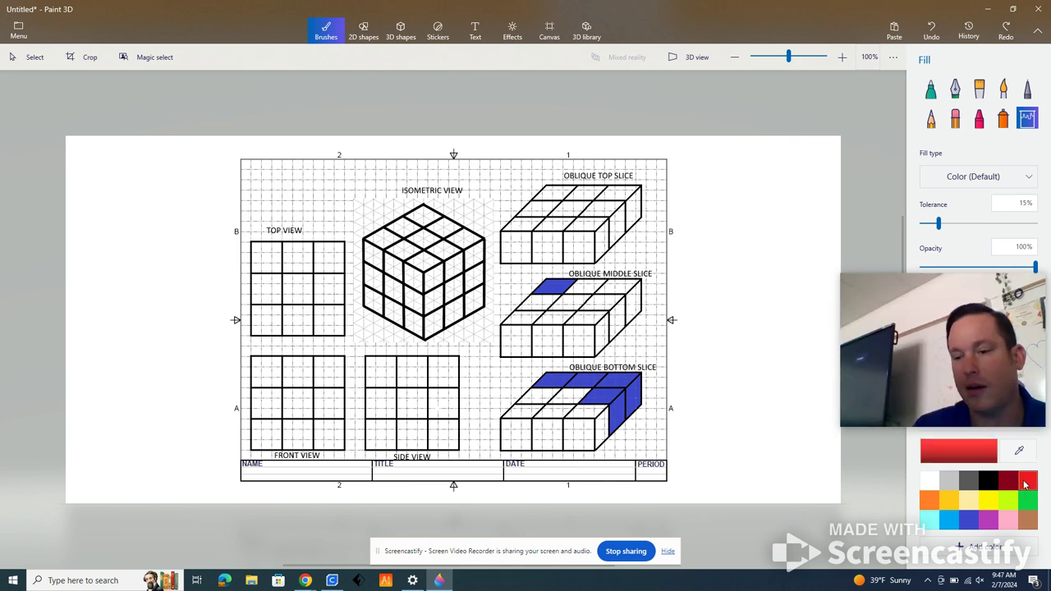
Step: Fill three middle-slice cells and four top-slice back-row and right-side cells red
click(620, 288)
click(592, 286)
click(633, 302)
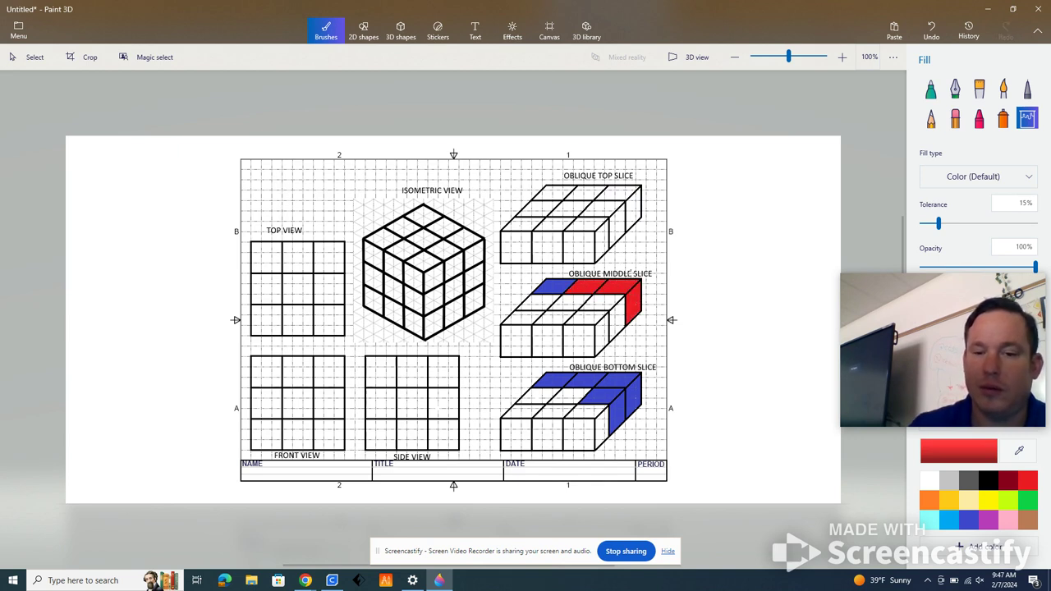
click(633, 206)
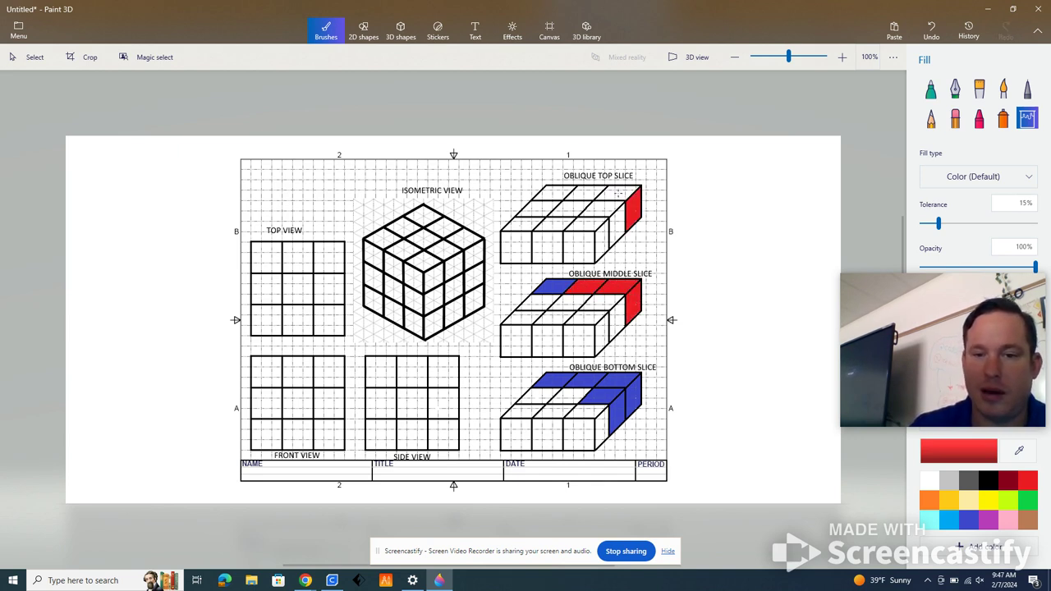
click(614, 193)
click(584, 192)
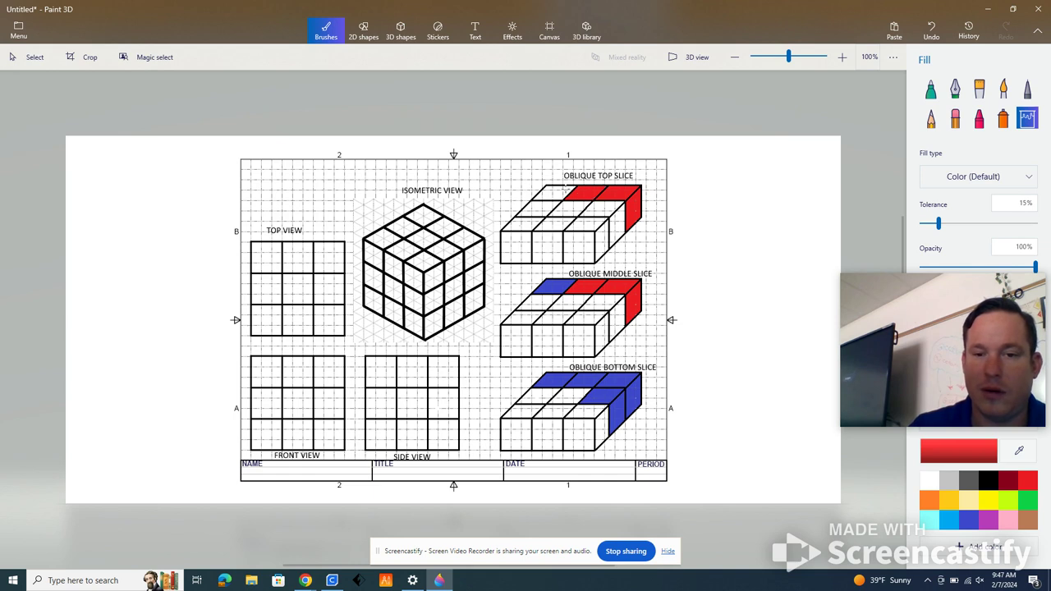
click(560, 190)
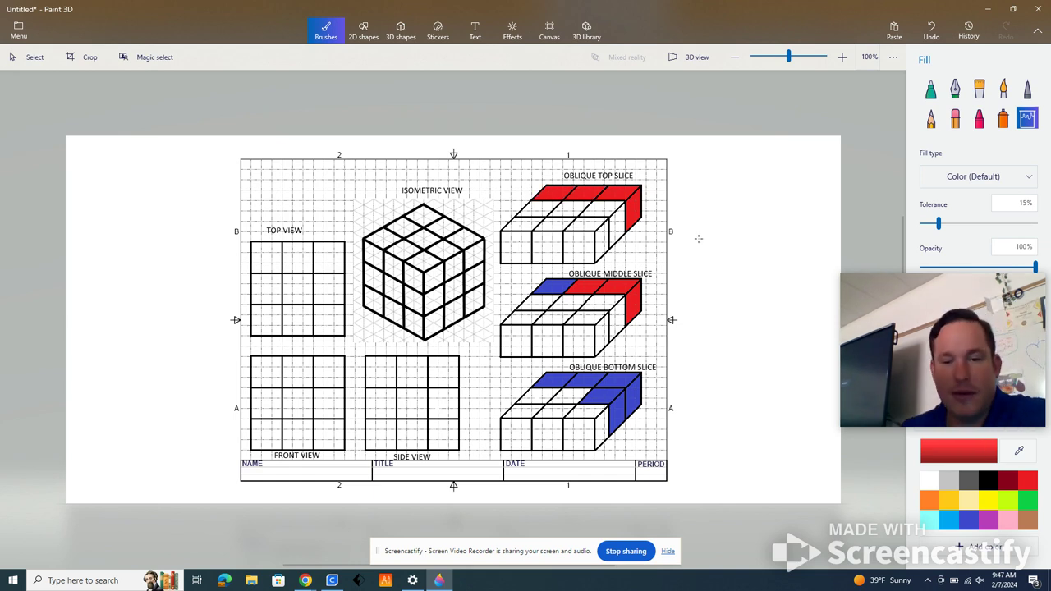
Step: Fill five left-side top cells green across the top, middle and bottom slices
click(1029, 500)
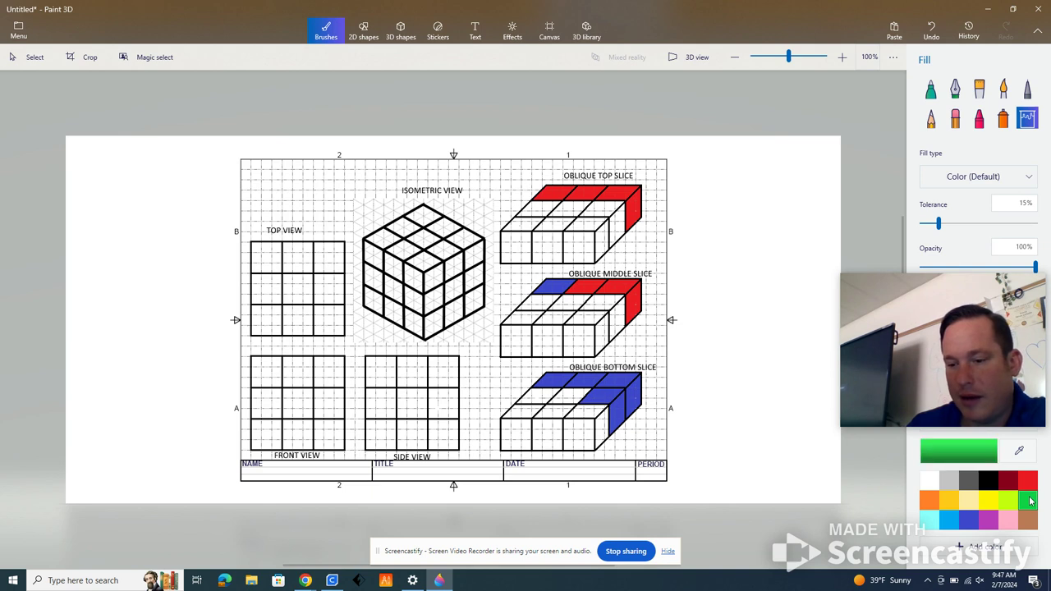
click(532, 211)
click(532, 305)
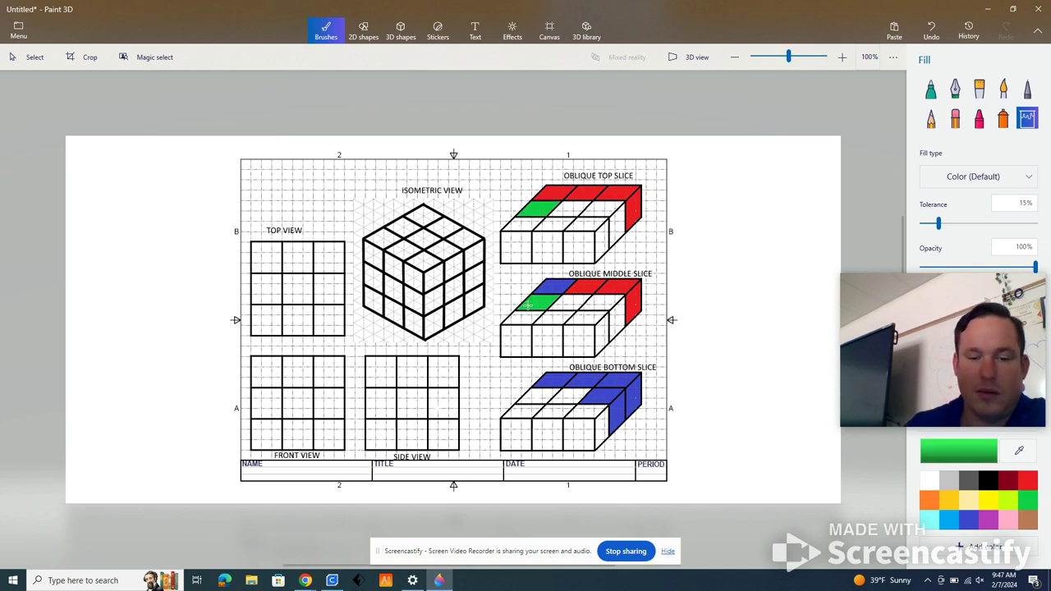
click(538, 396)
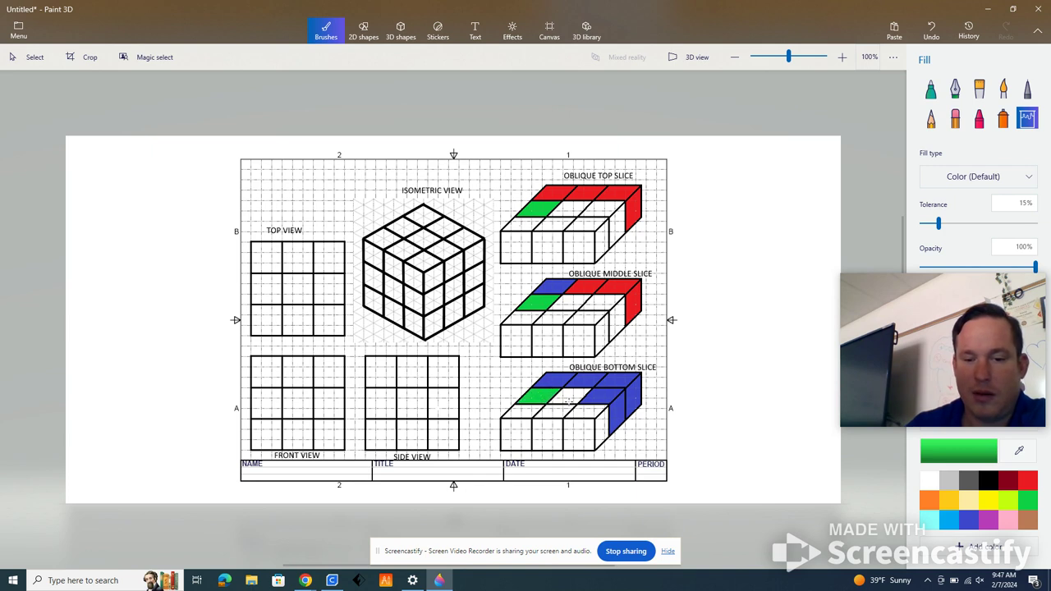
click(568, 400)
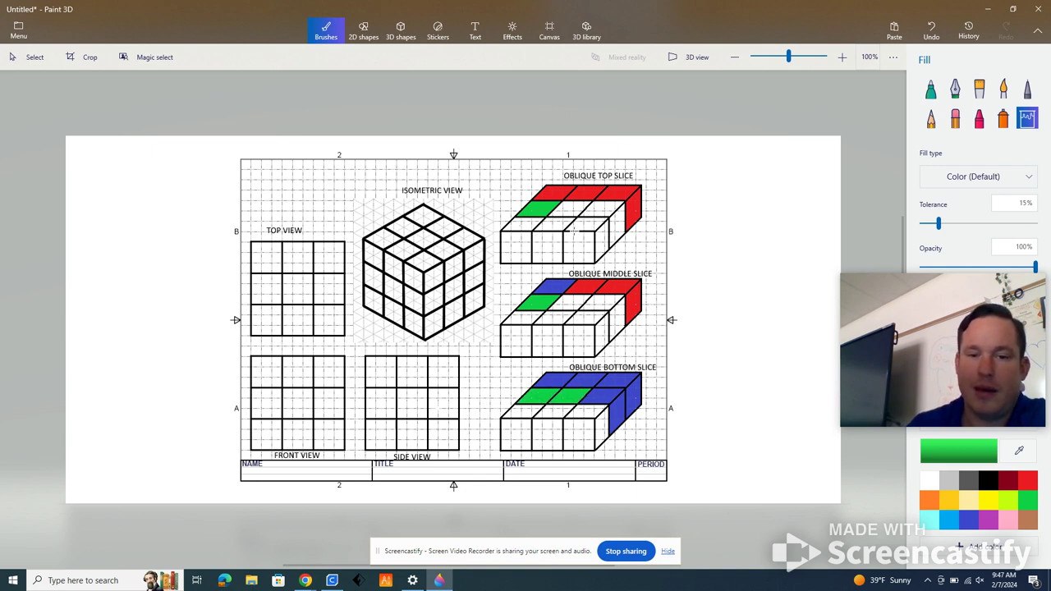
click(564, 211)
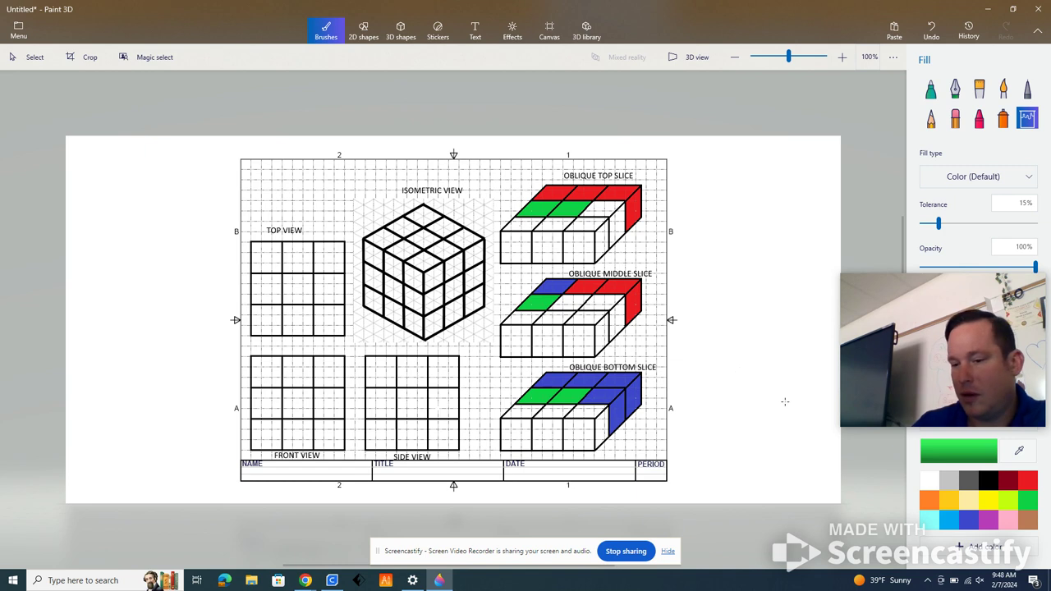
Step: Fill the yellow piece's front-right and centre cells across all three slices
click(987, 499)
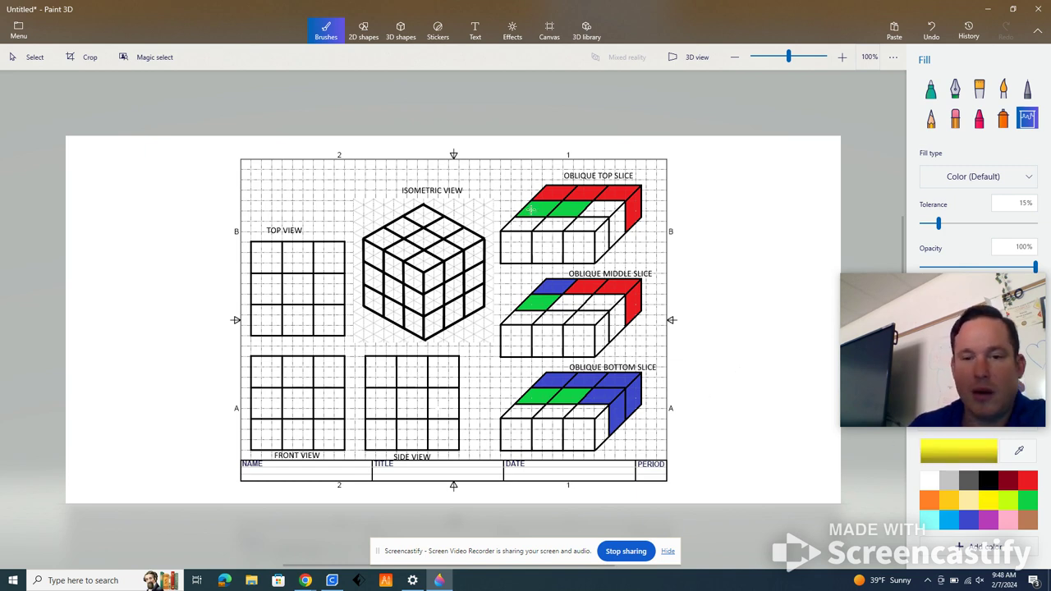
click(616, 220)
click(606, 210)
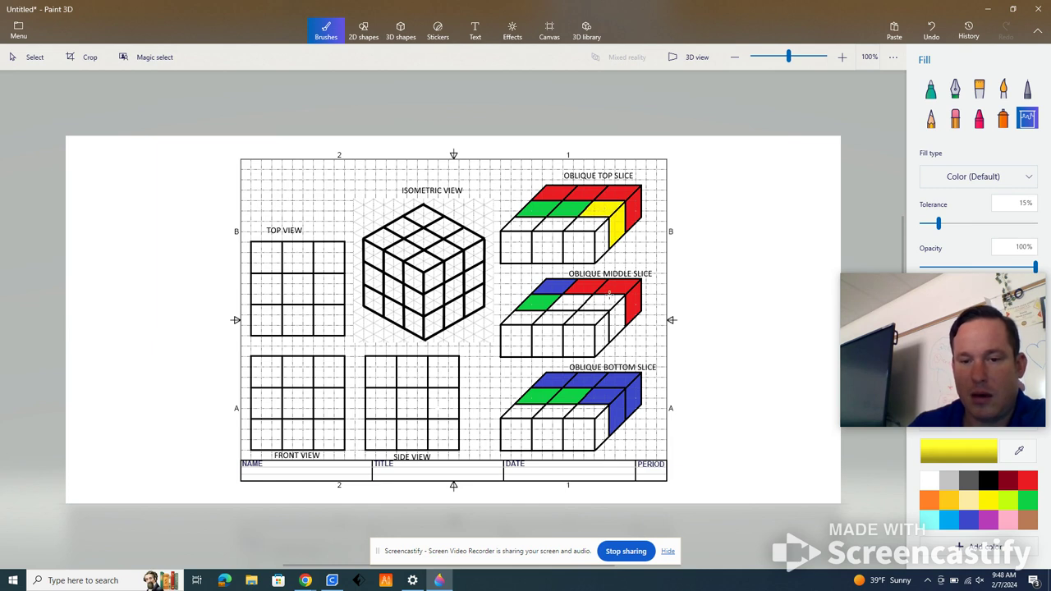
click(609, 300)
click(614, 318)
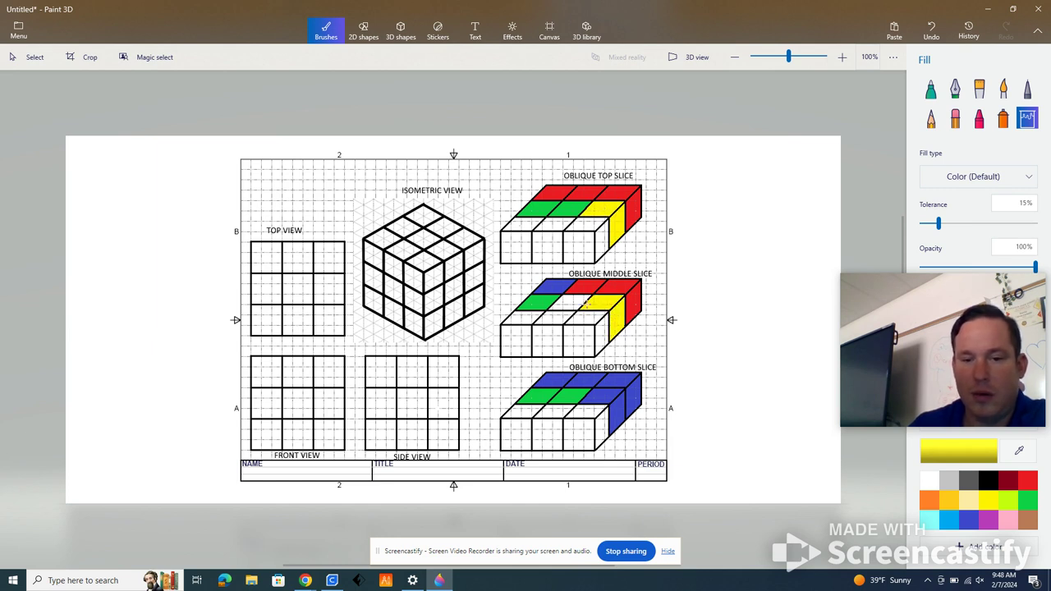
click(568, 302)
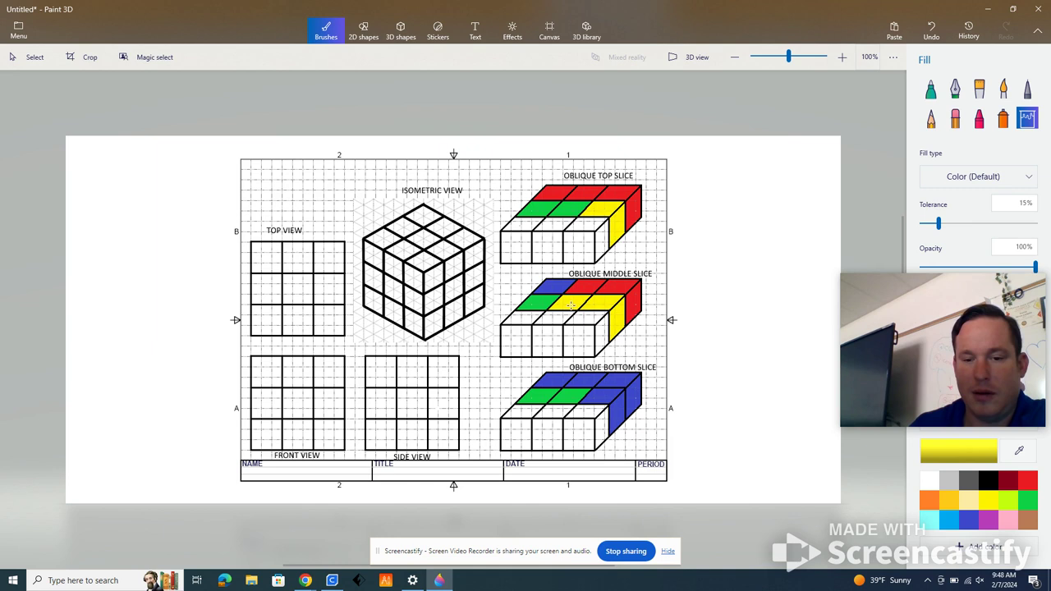
click(588, 332)
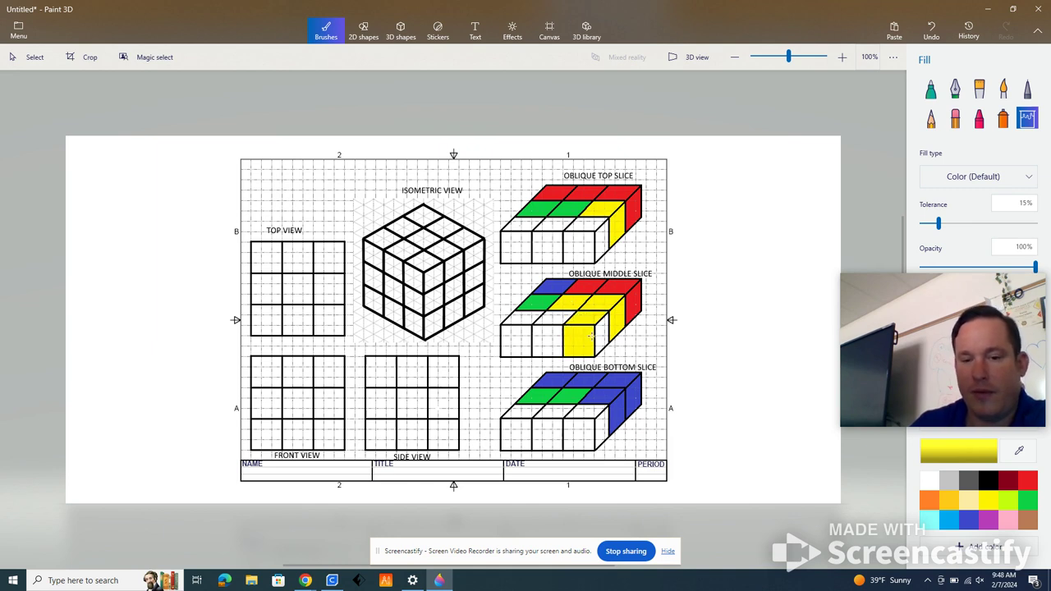
click(583, 431)
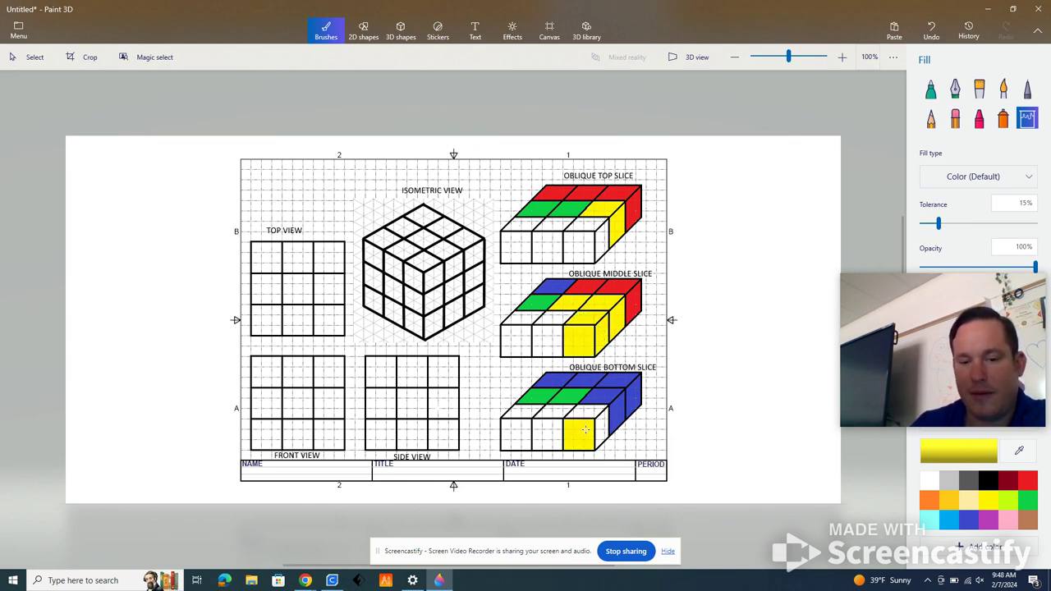
click(599, 429)
click(589, 413)
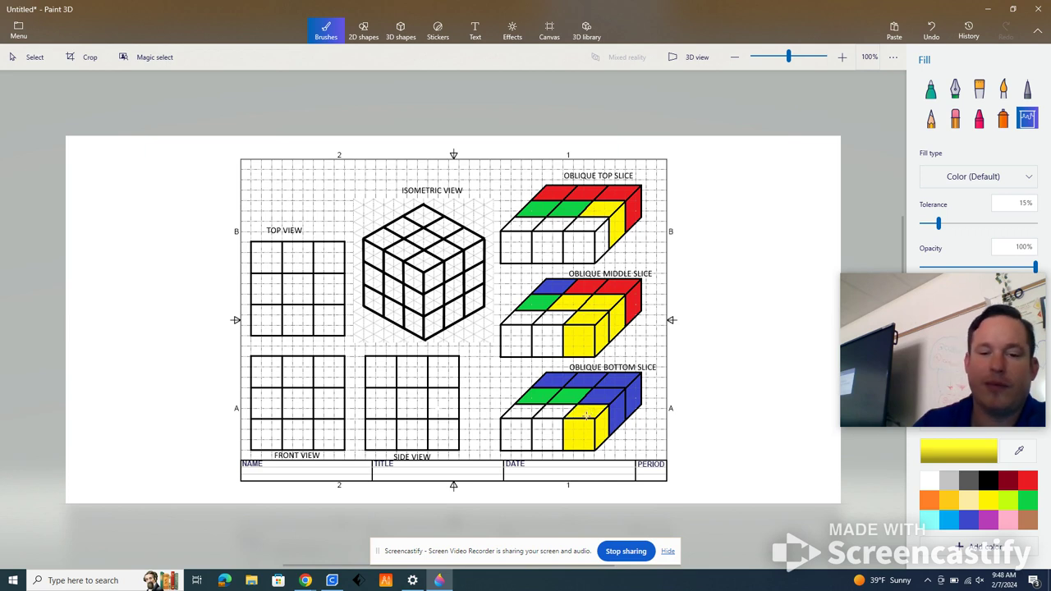
click(554, 436)
click(556, 414)
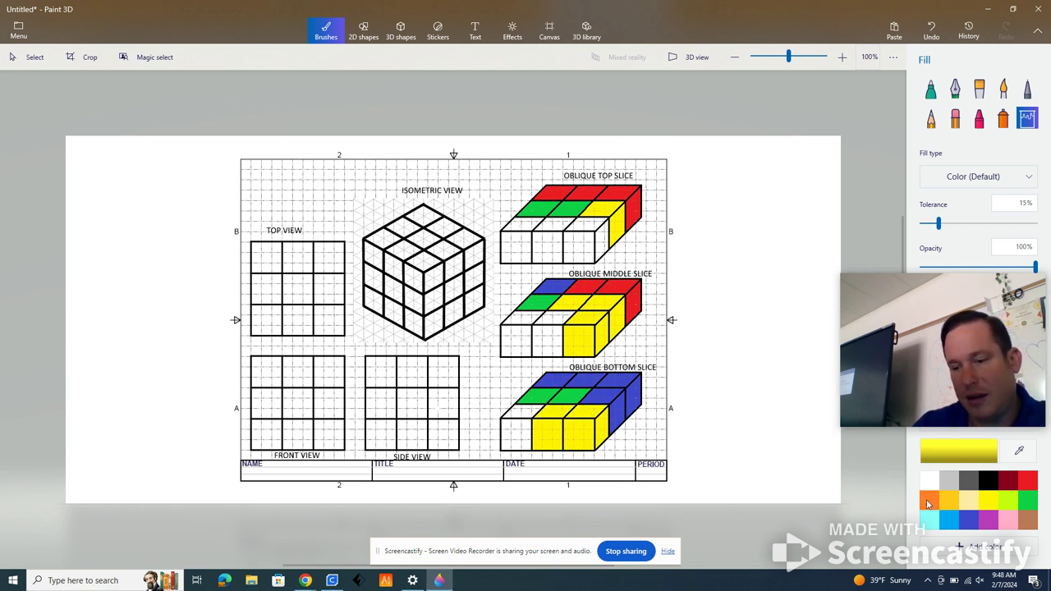
Step: Fill the bottom and middle slices' left-front cells purple
click(989, 519)
click(523, 429)
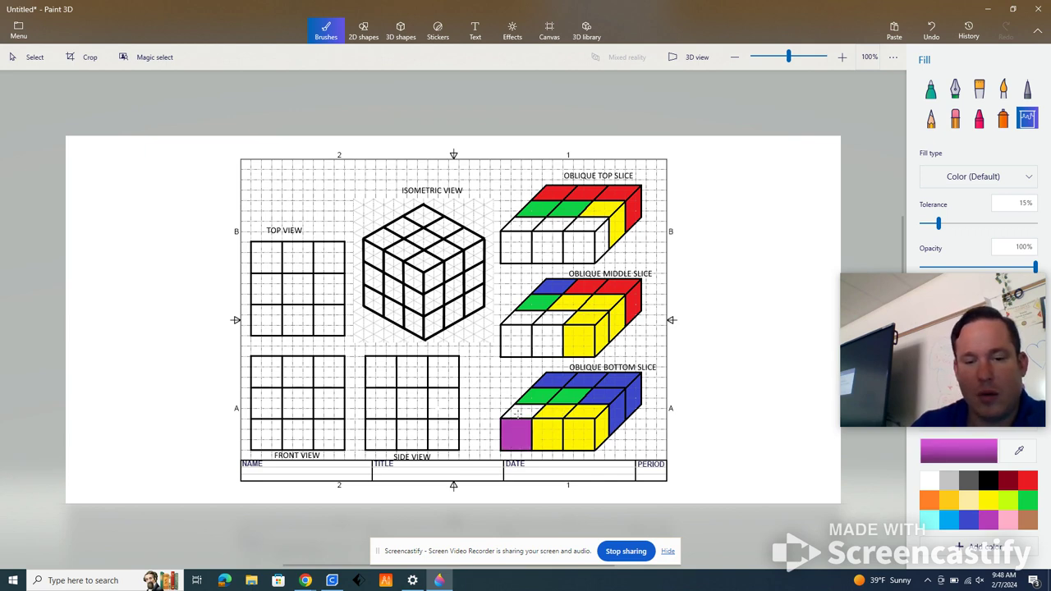
click(519, 412)
click(517, 351)
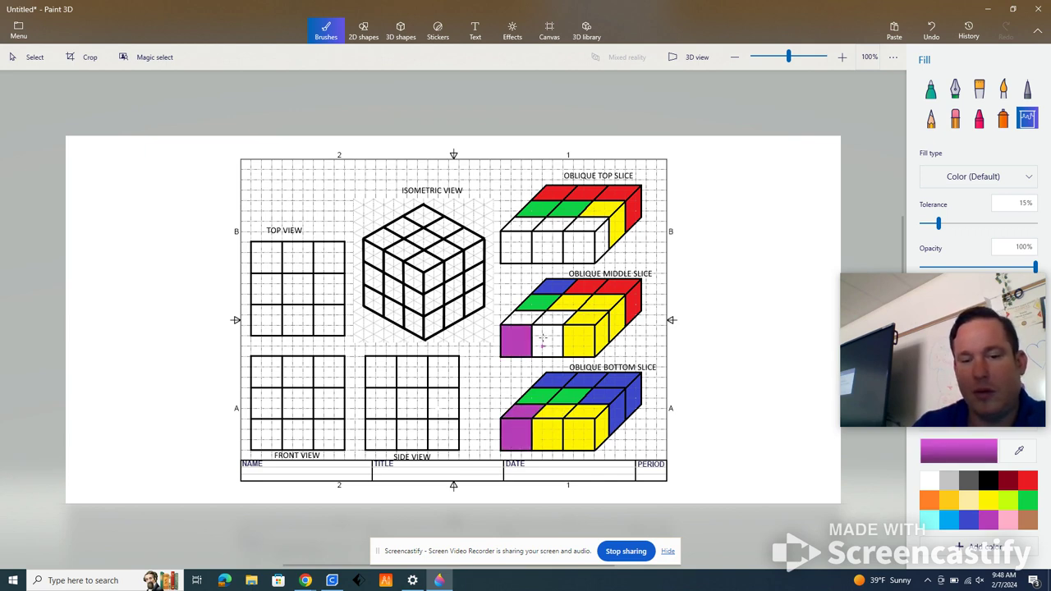
click(546, 335)
click(550, 320)
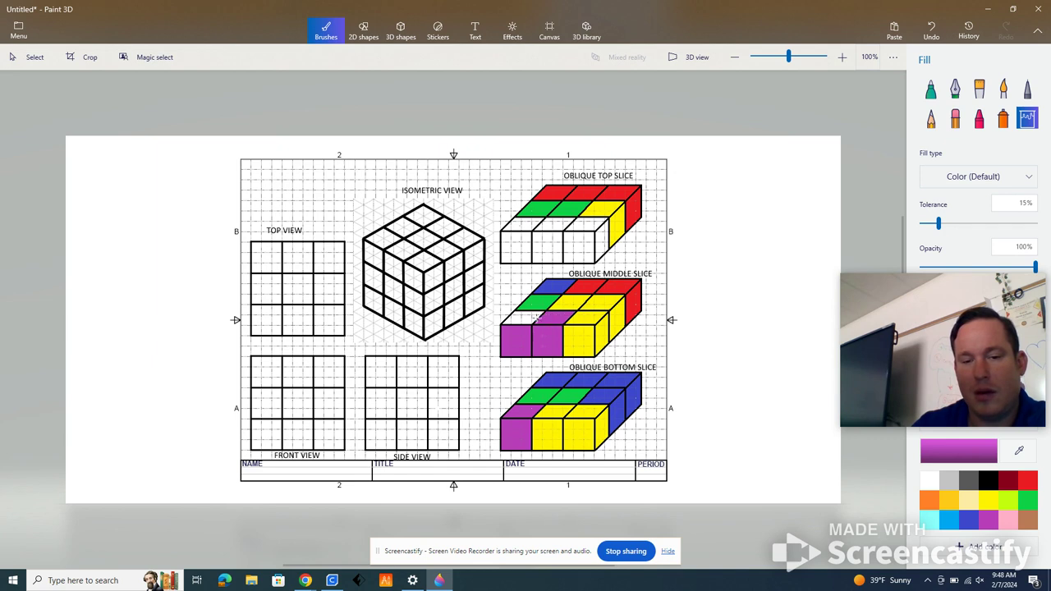
click(519, 317)
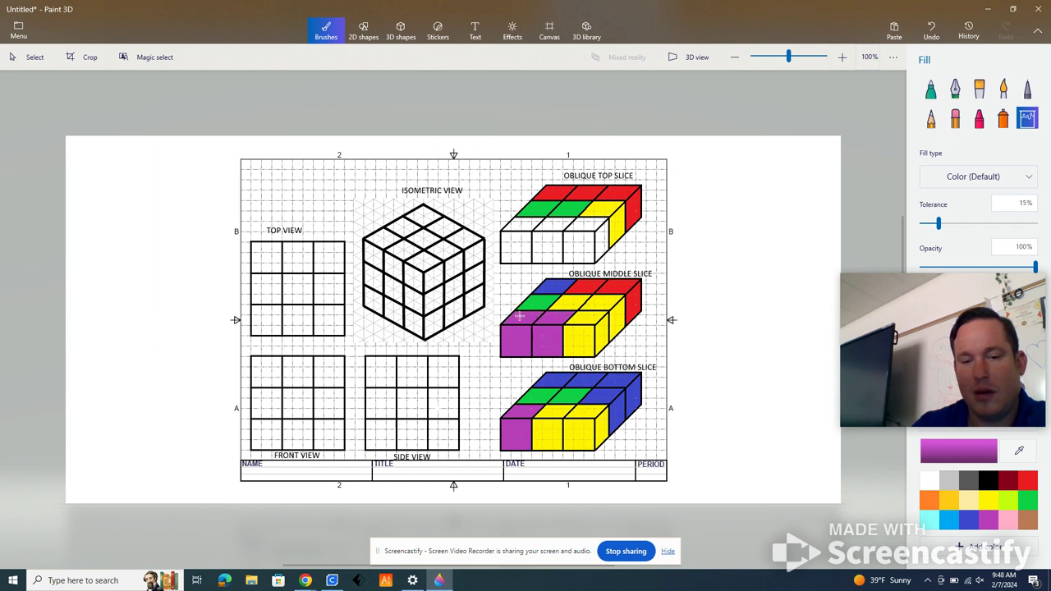
Step: Fill the top slice's three front cells and front-row top cells purple
click(580, 248)
click(547, 247)
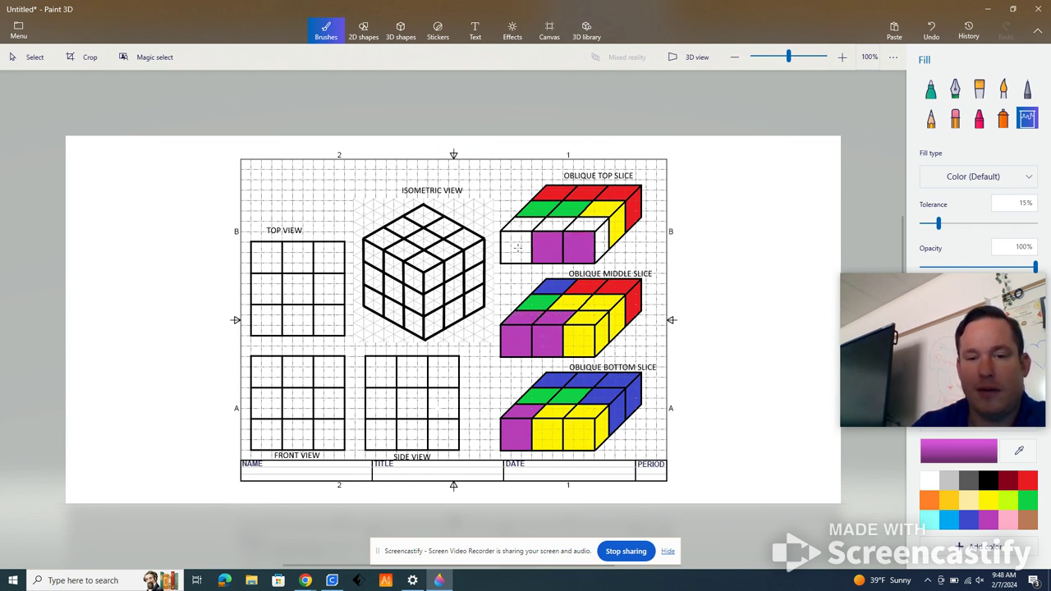
click(517, 247)
click(534, 222)
click(568, 226)
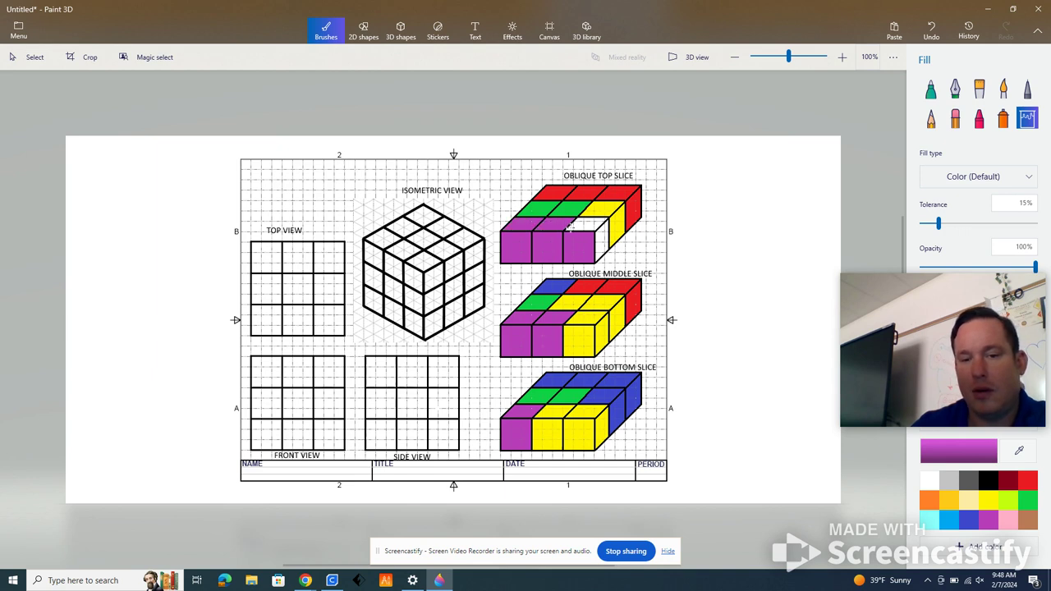
click(583, 232)
click(601, 238)
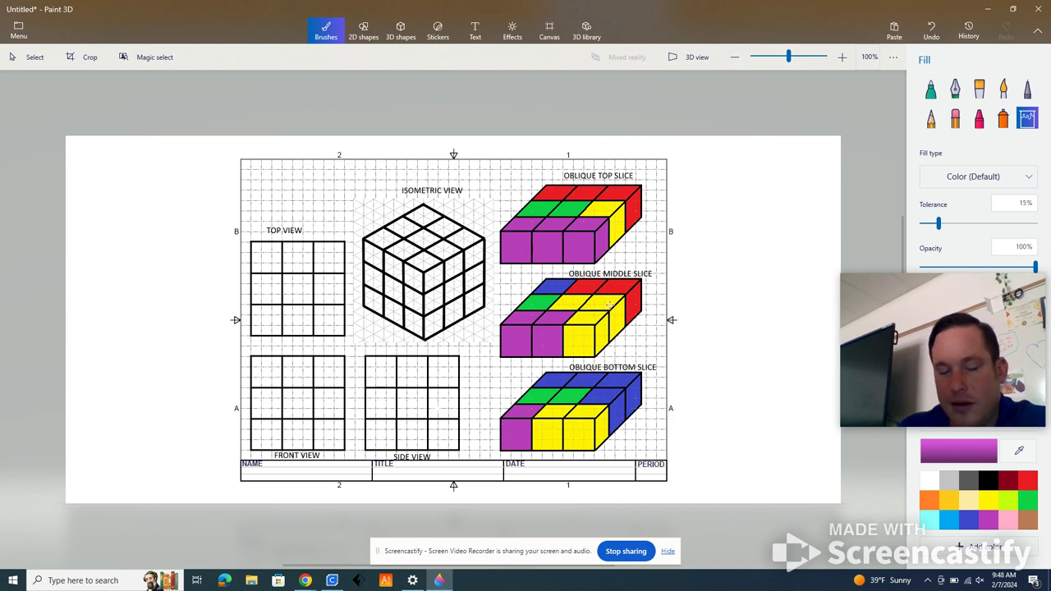
Step: Zoom the canvas in from 100% to 150%
click(840, 60)
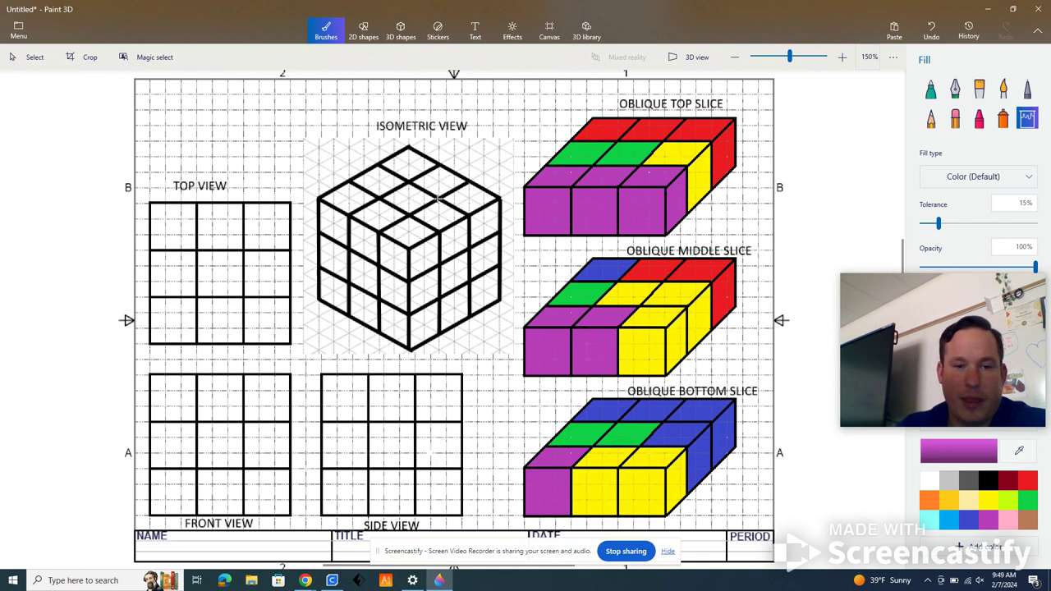
Step: Fill the isometric cube's top-face and upper left-face cells purple
drag(346, 193, 337, 192)
click(355, 207)
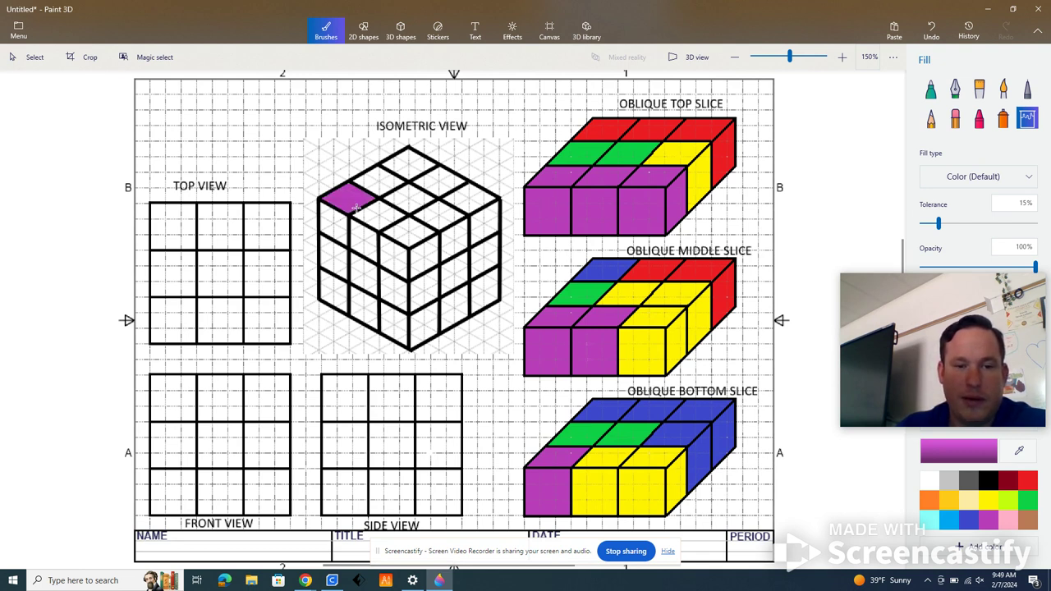
click(366, 217)
click(408, 236)
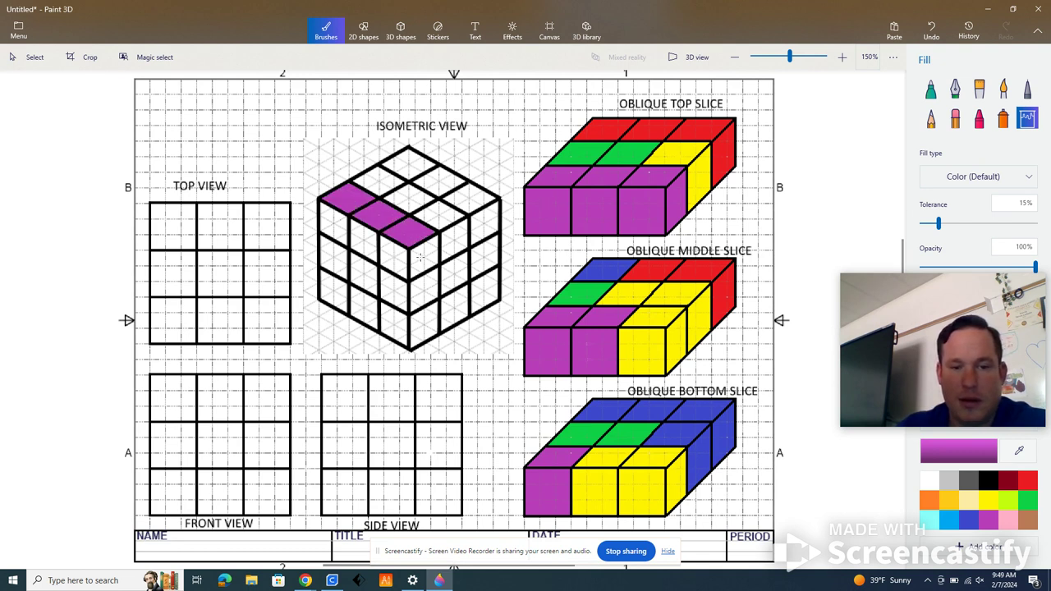
click(420, 256)
click(395, 260)
click(371, 248)
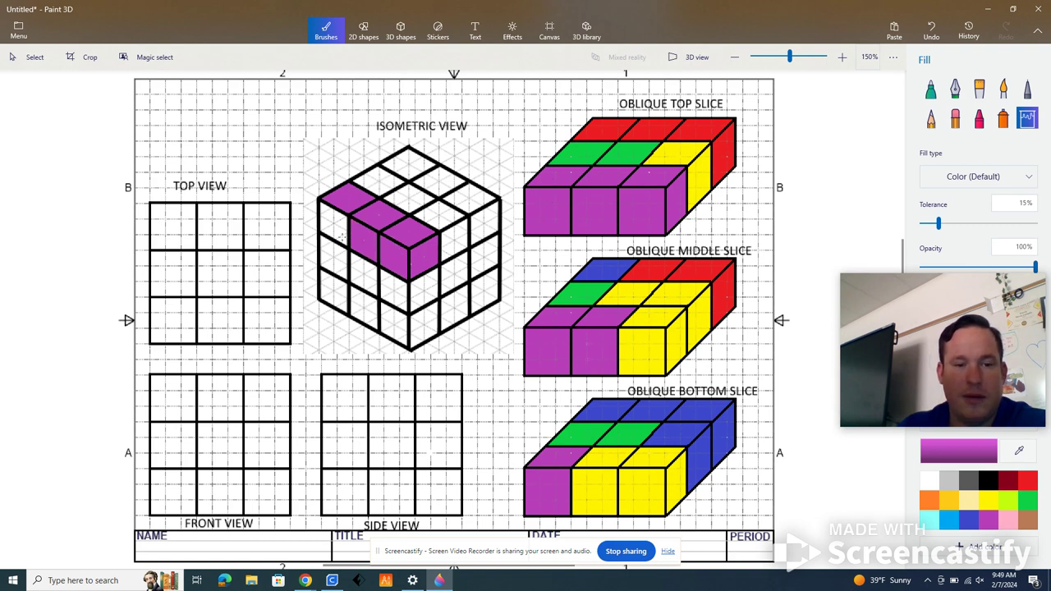
click(335, 245)
Step: Fill the Front View's top row and the Top View's bottom row purple
click(168, 397)
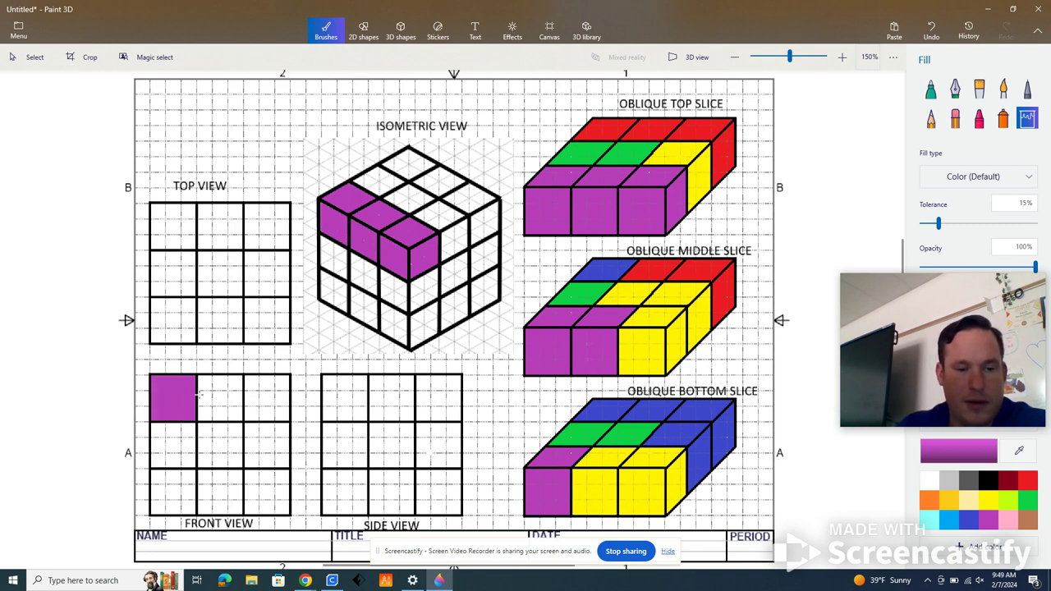
click(220, 396)
click(261, 397)
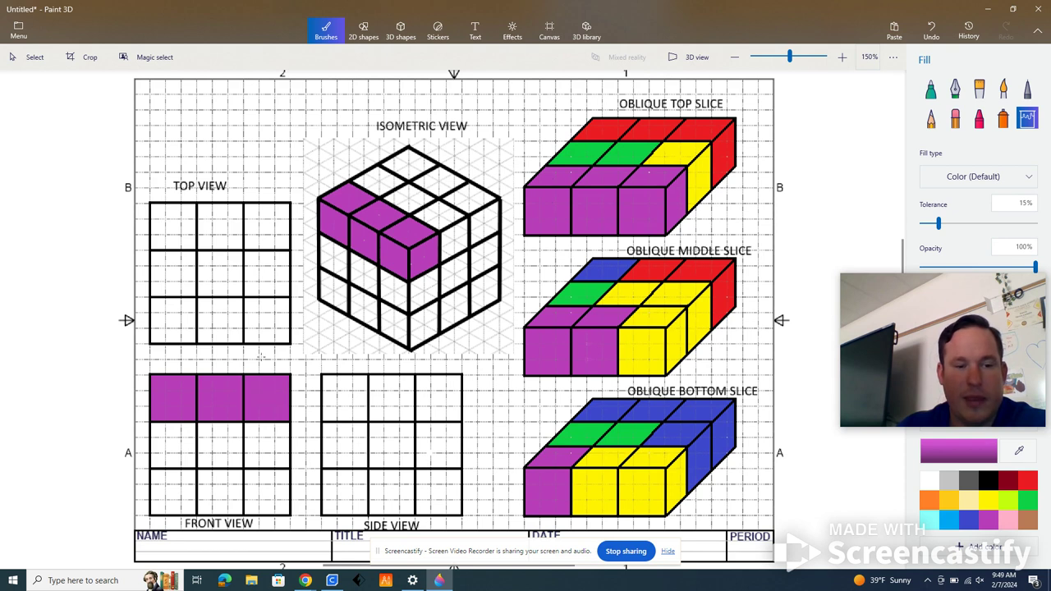
click(263, 324)
click(216, 322)
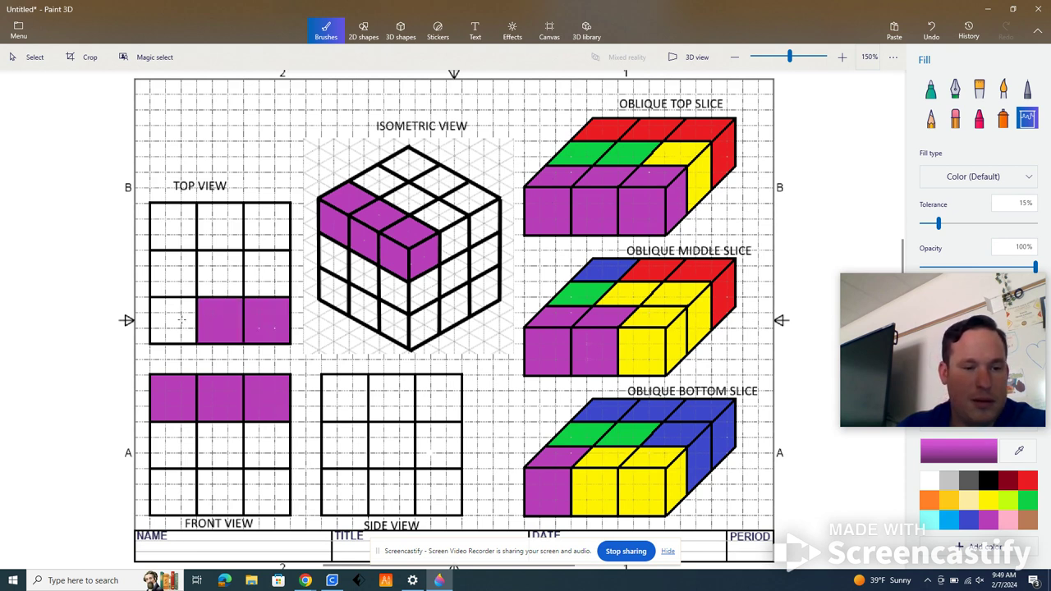
click(175, 320)
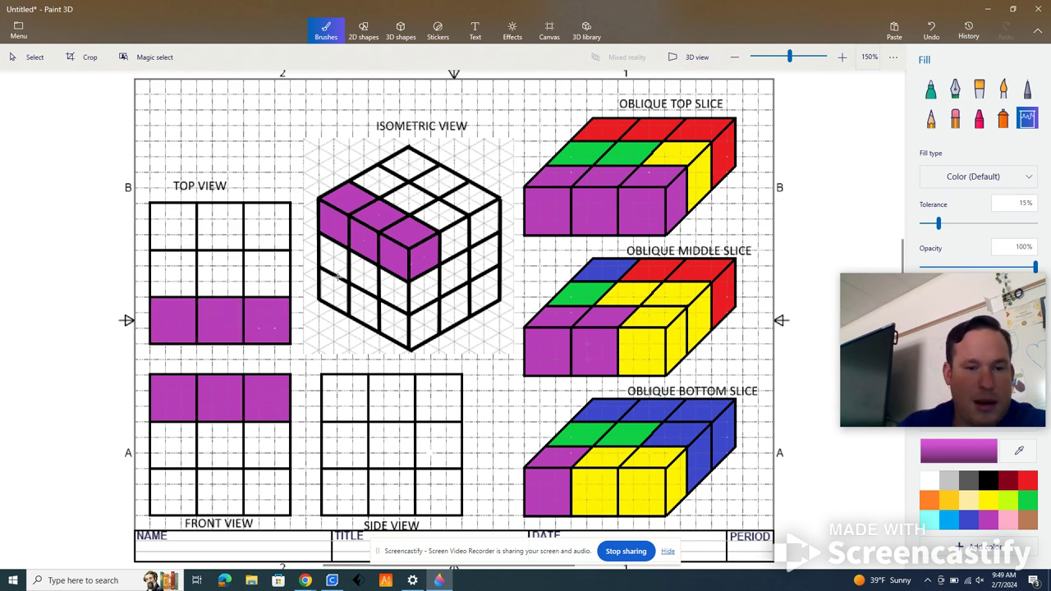
Step: Fill the cube's middle and lower left-face cells, two Front View cells and the Side View top-left cell purple
click(361, 267)
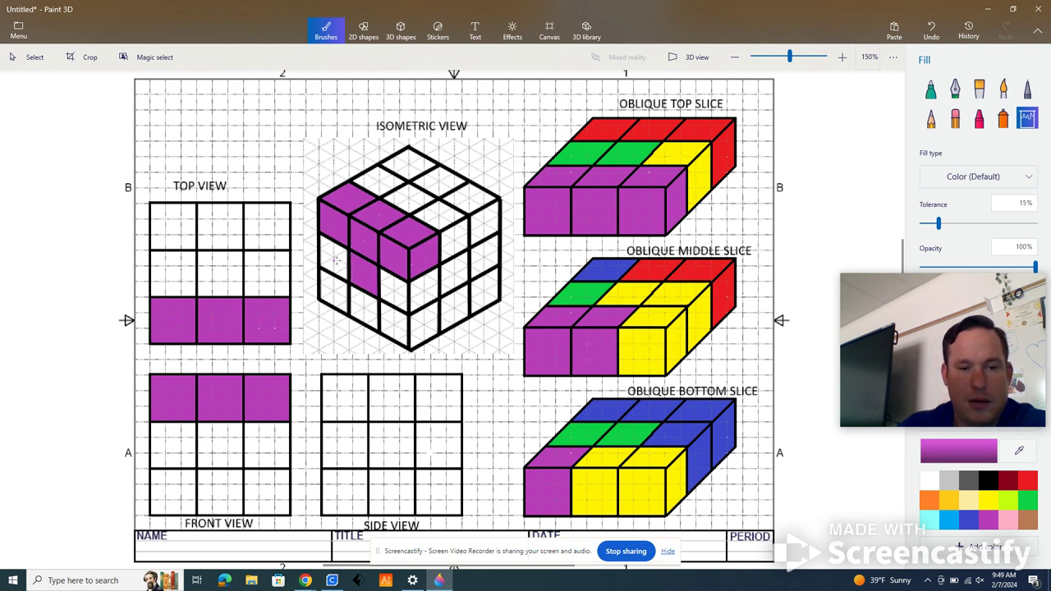
click(336, 257)
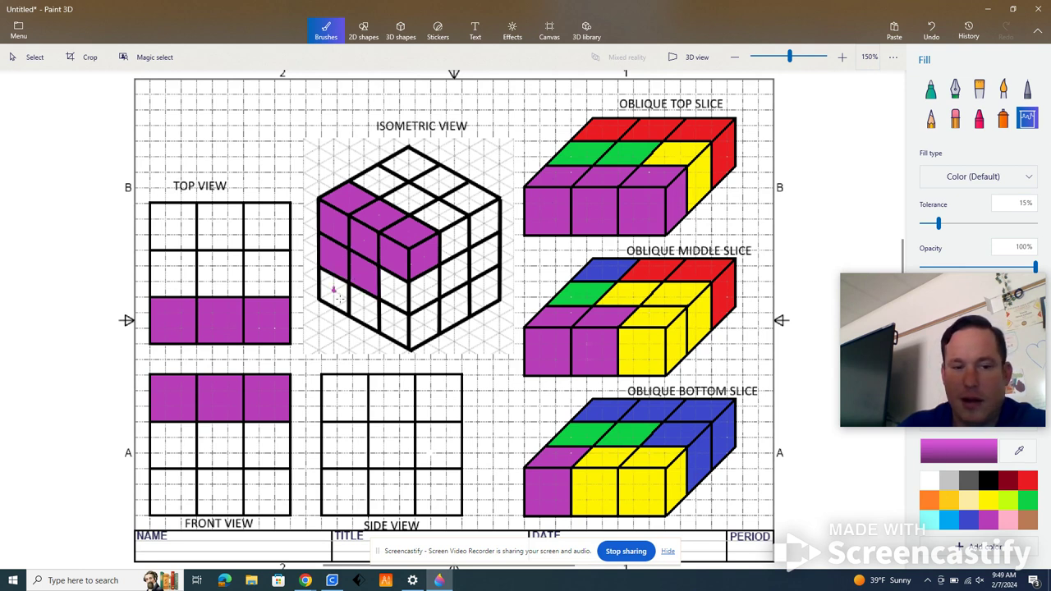
click(329, 305)
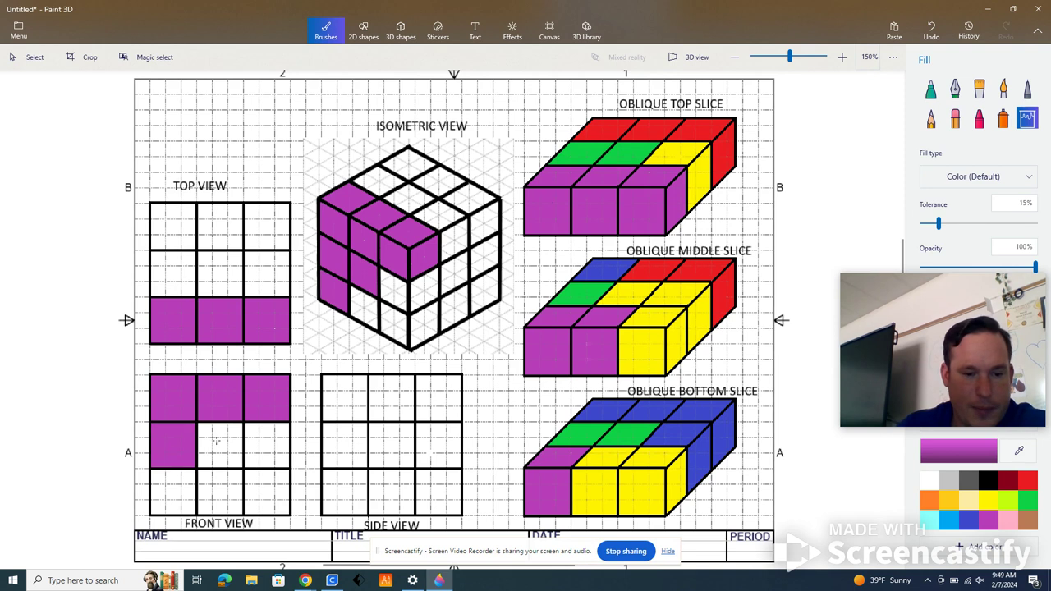
click(219, 442)
click(167, 500)
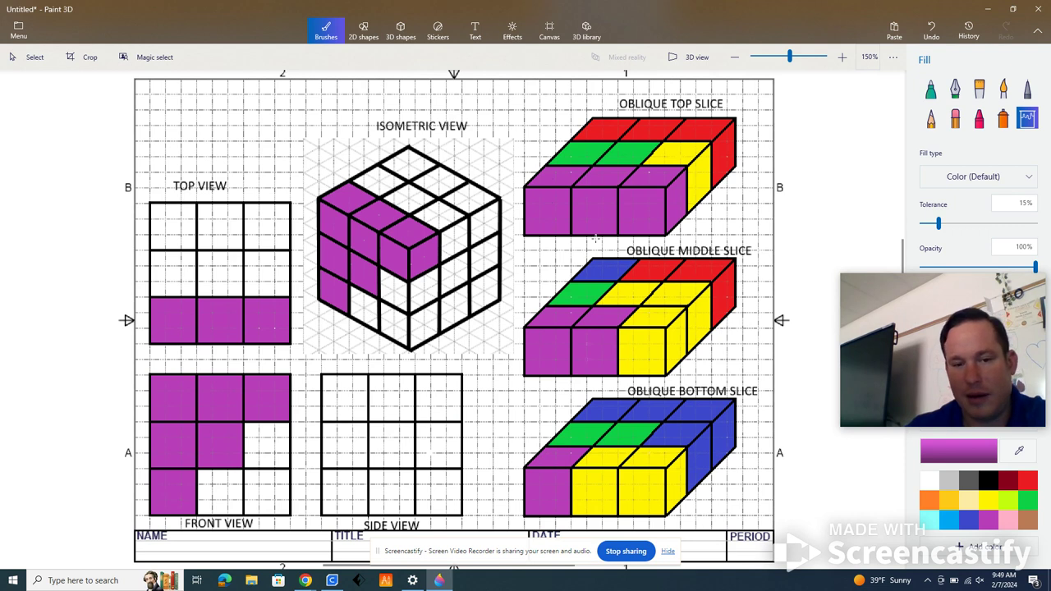
click(355, 395)
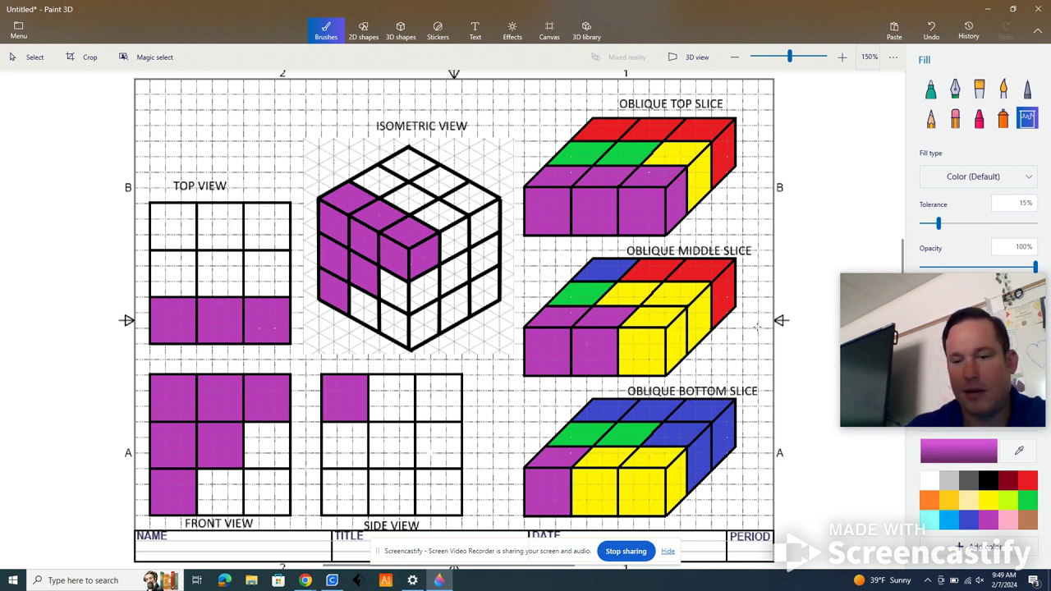
Step: Fill eight yellow-piece cells on the isometric cube's faces
click(989, 502)
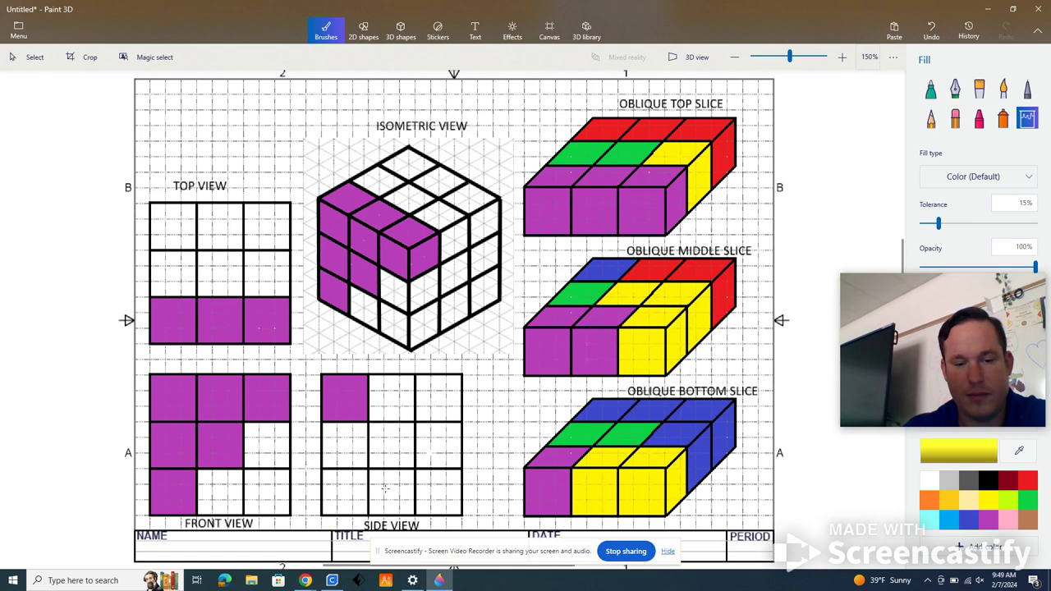
click(422, 322)
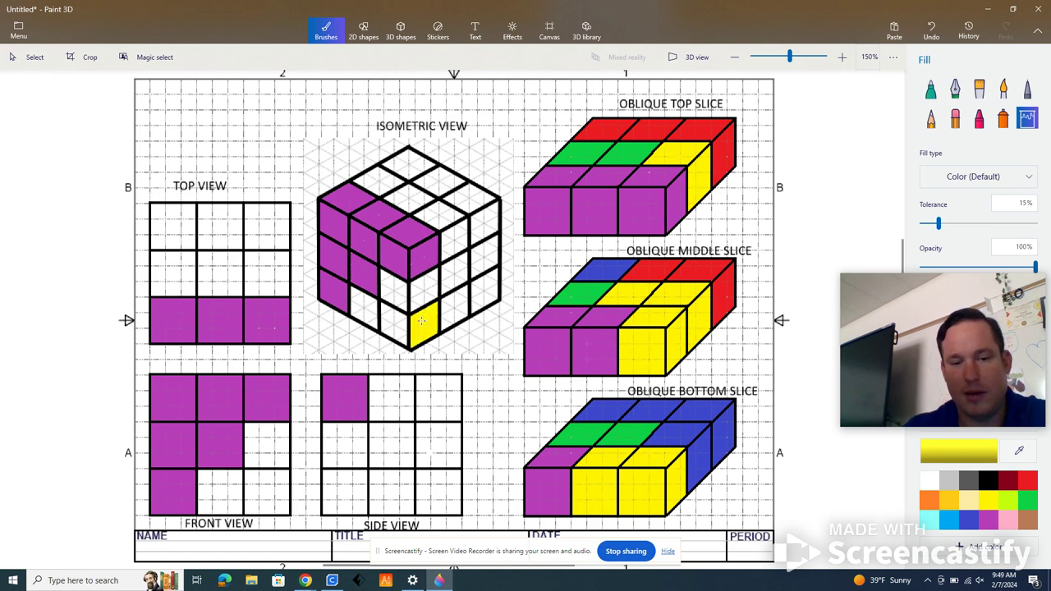
click(416, 294)
click(398, 297)
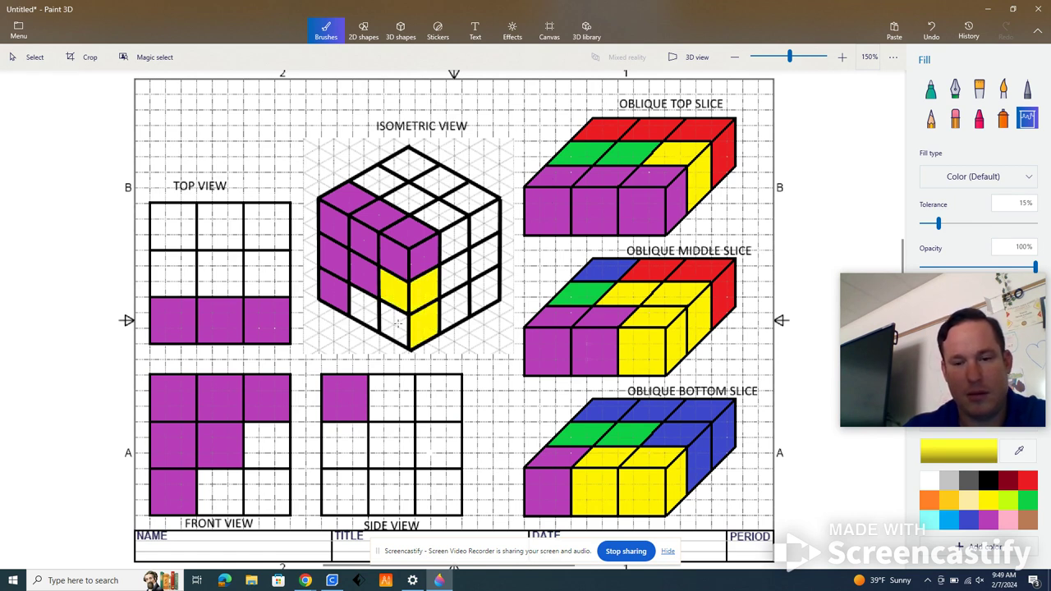
click(398, 323)
click(456, 241)
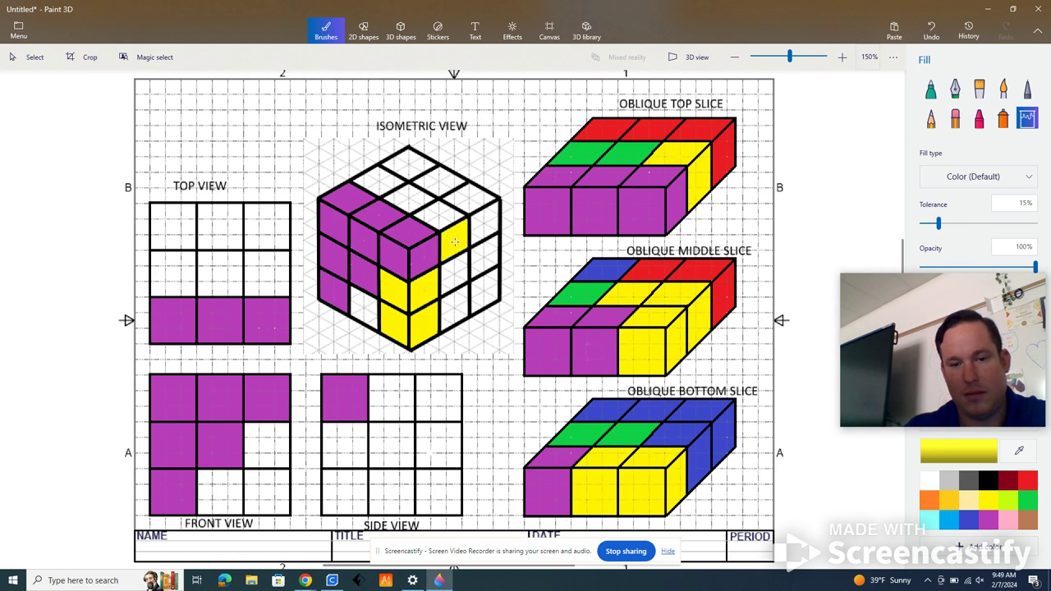
click(440, 218)
click(453, 275)
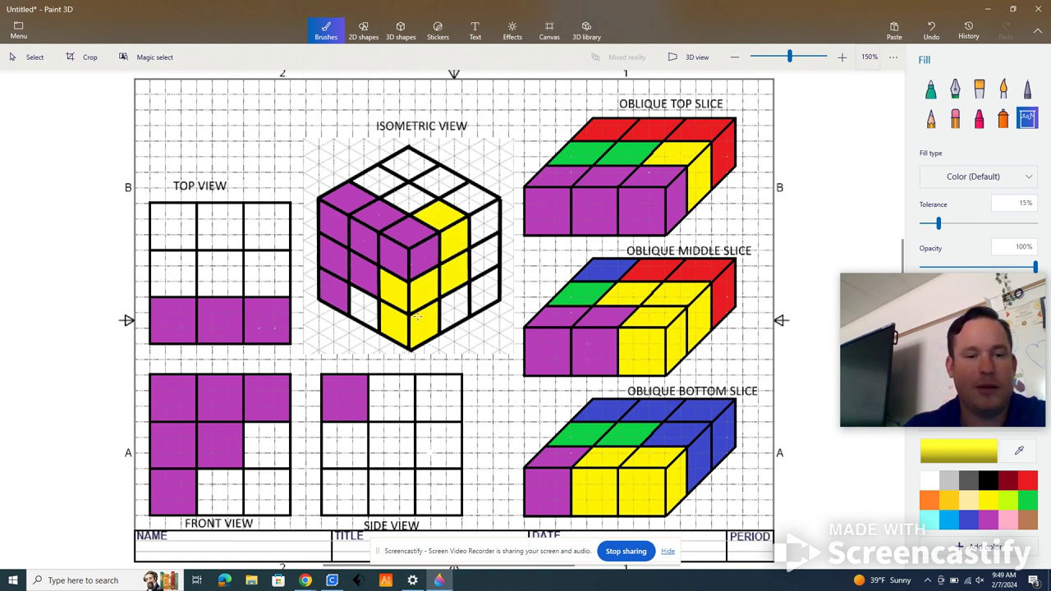
click(364, 311)
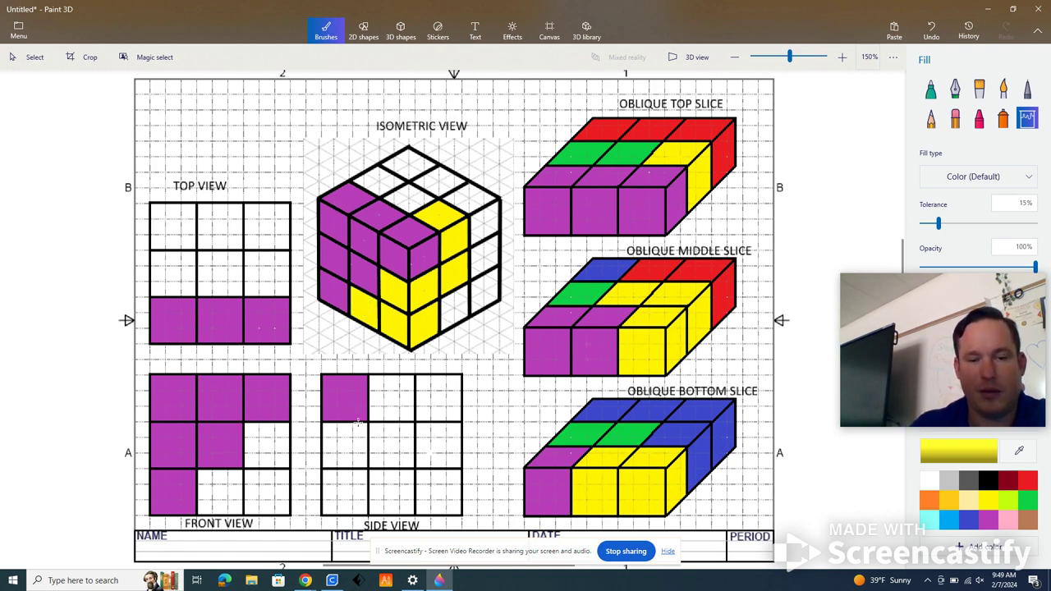
Step: Fill four Side View, three Front View and one Top View cell yellow, then select blue
click(385, 400)
click(388, 442)
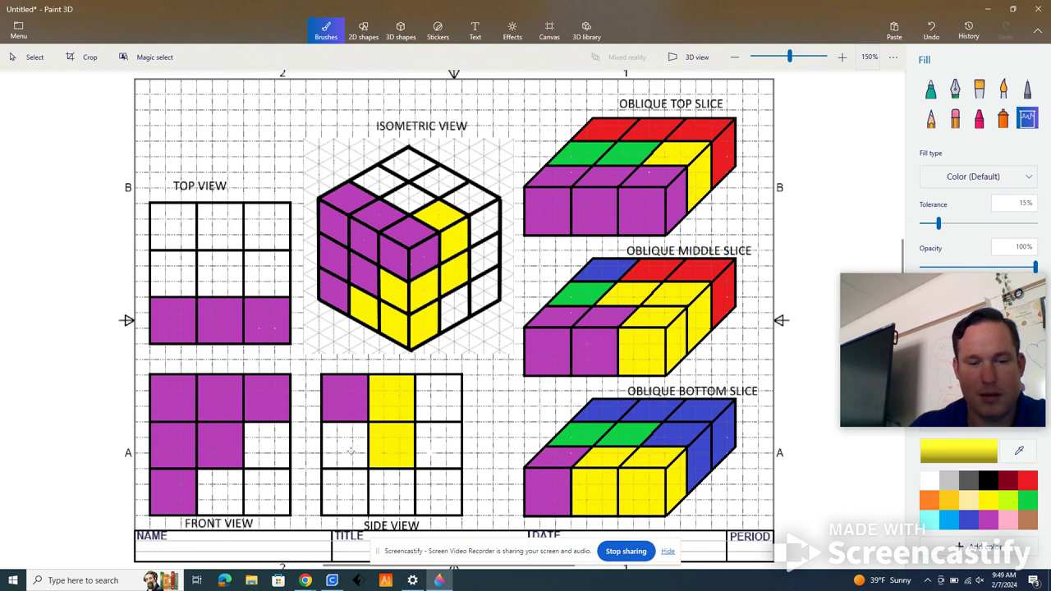
click(341, 448)
click(332, 492)
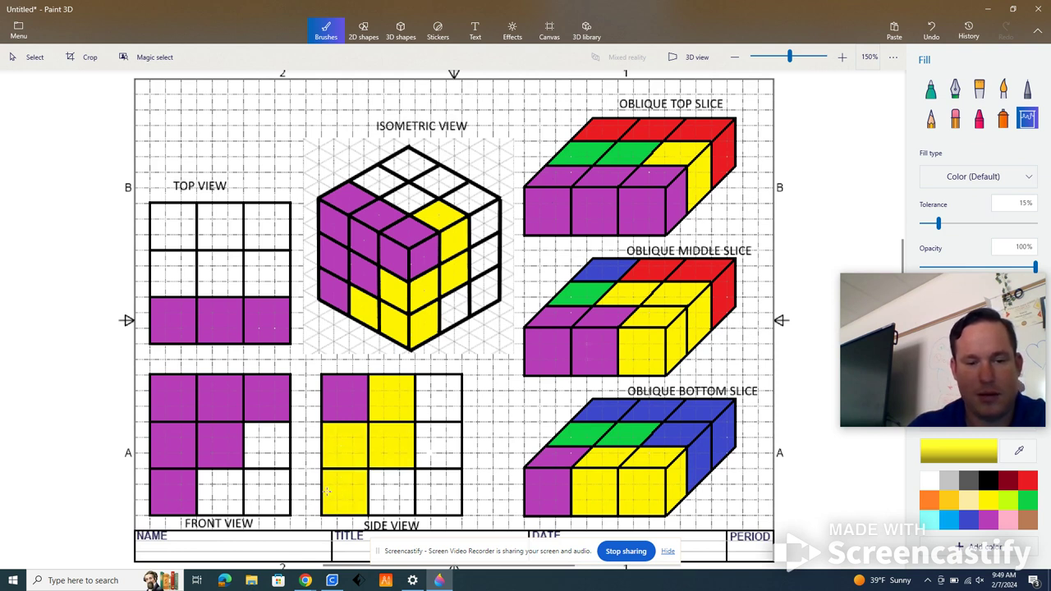
click(277, 462)
click(267, 492)
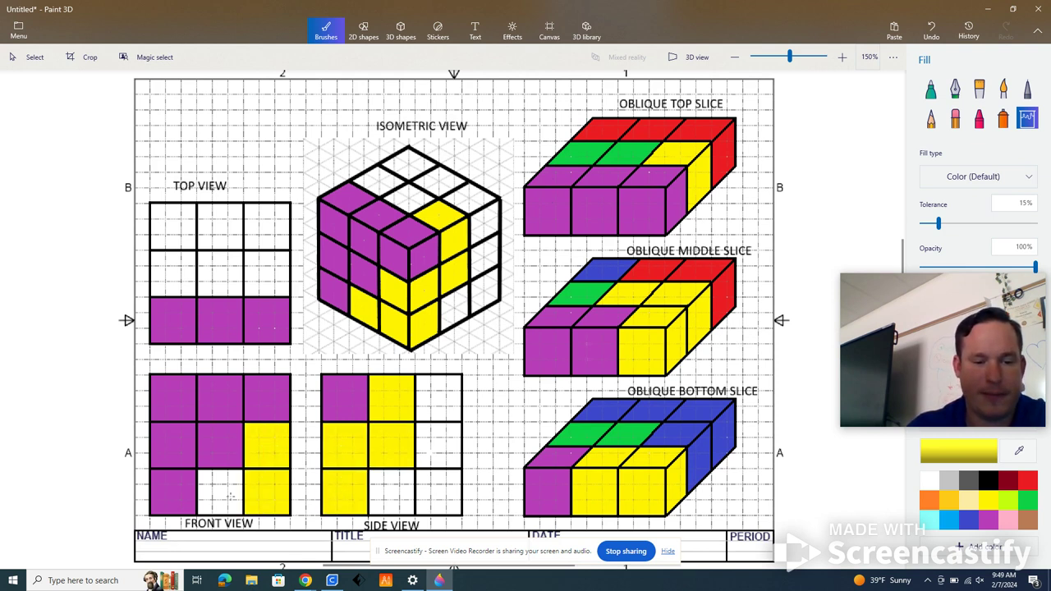
click(222, 496)
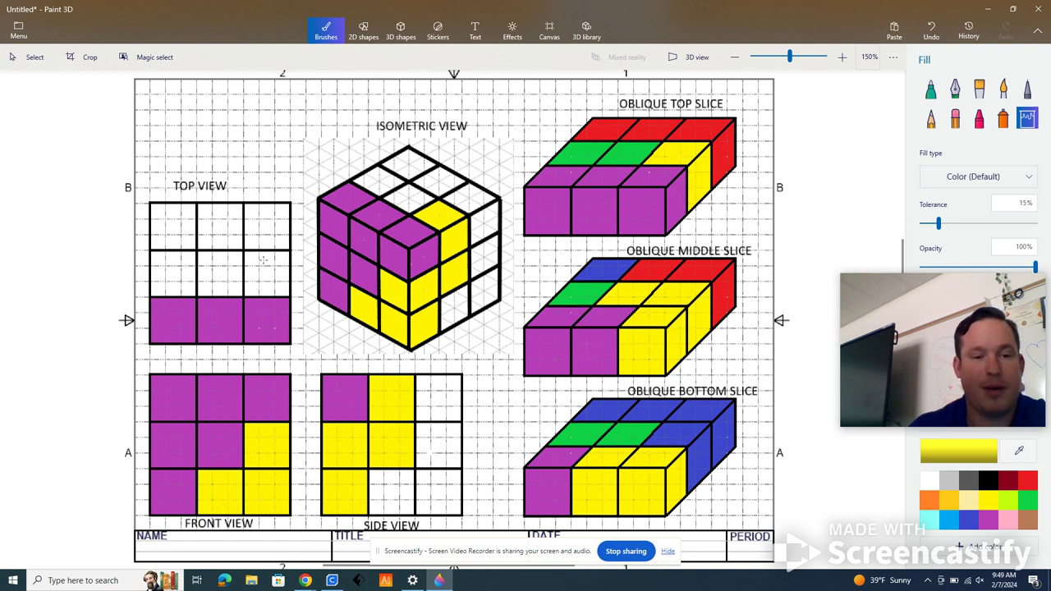
click(269, 271)
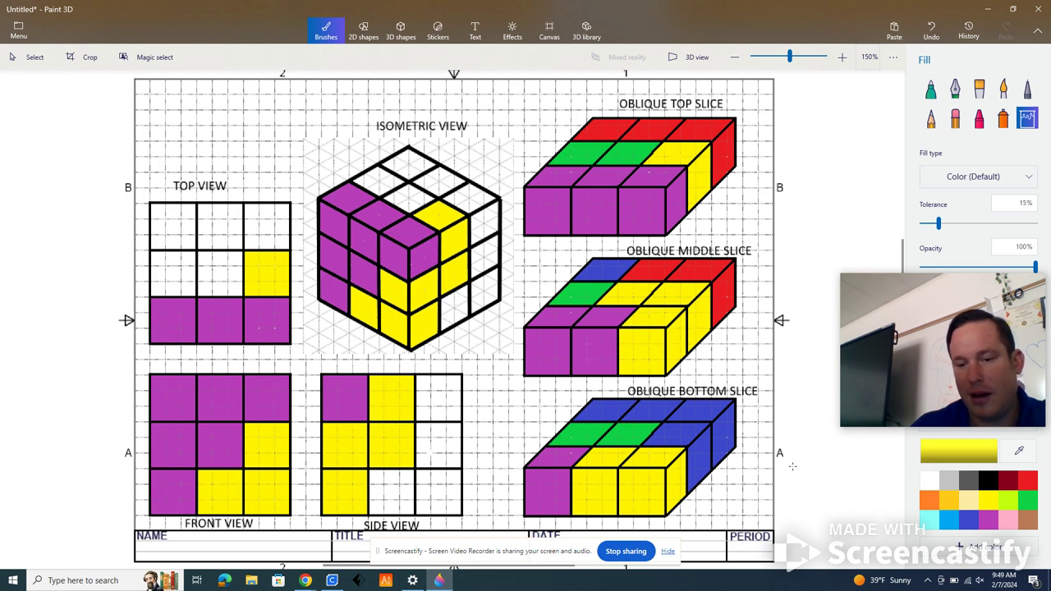
click(970, 522)
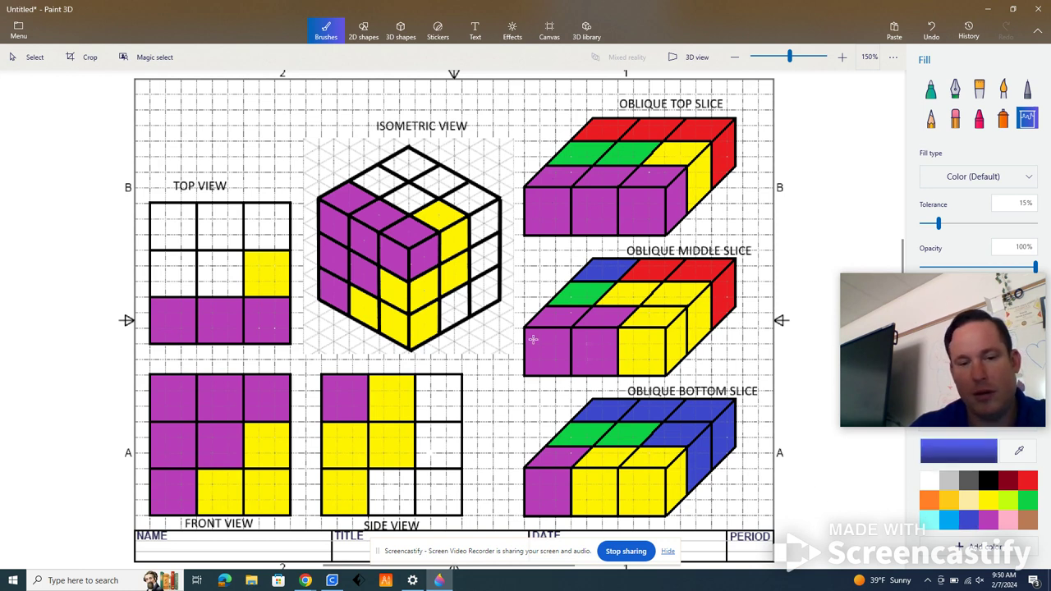
Step: Fill two lower right-face cube cells and the Side View's bottom-middle and bottom-right cells blue
click(458, 303)
click(480, 293)
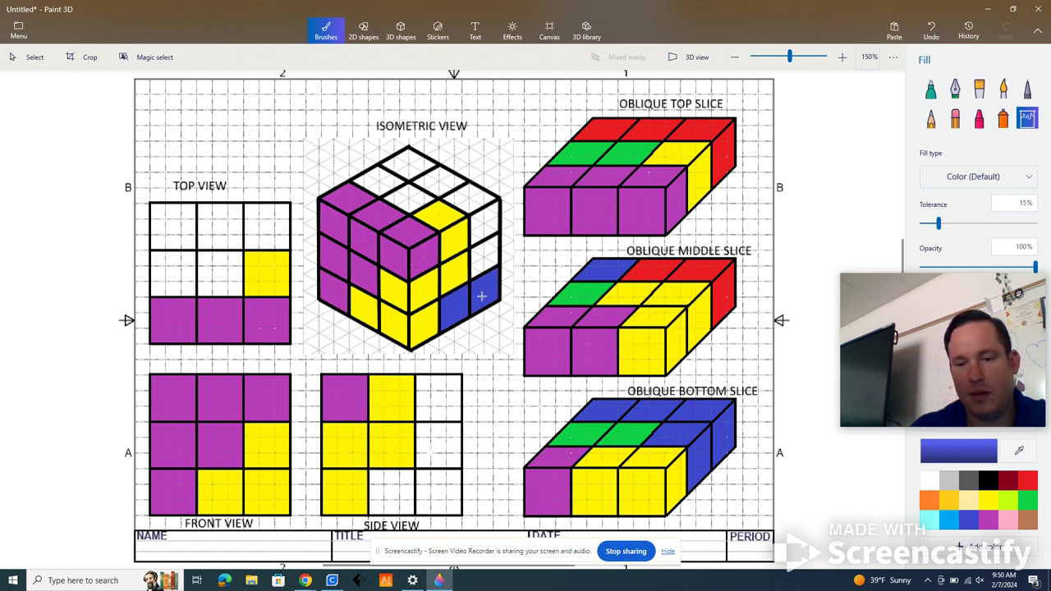
click(402, 492)
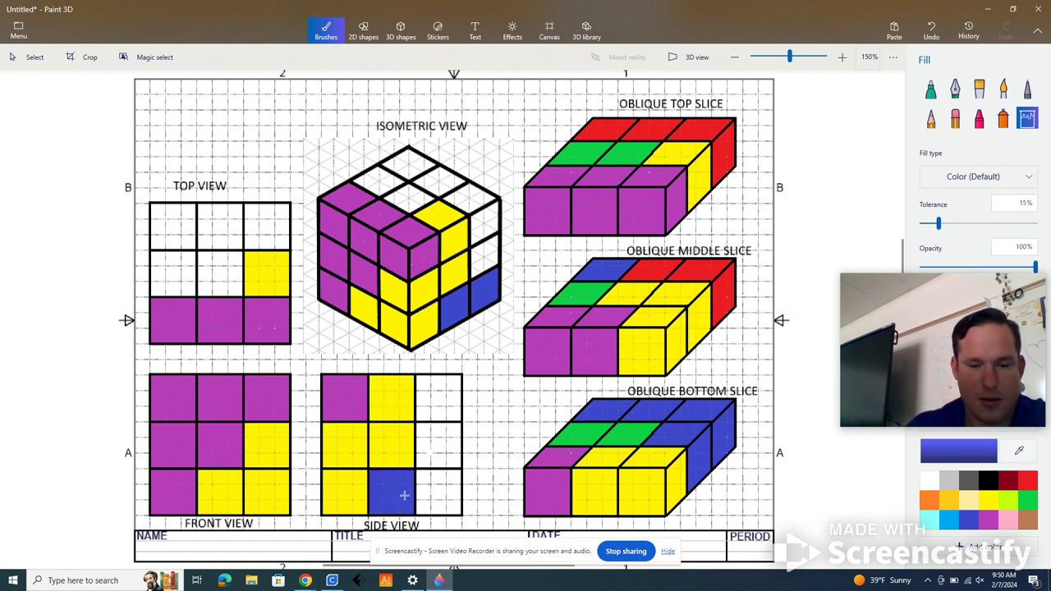
click(439, 494)
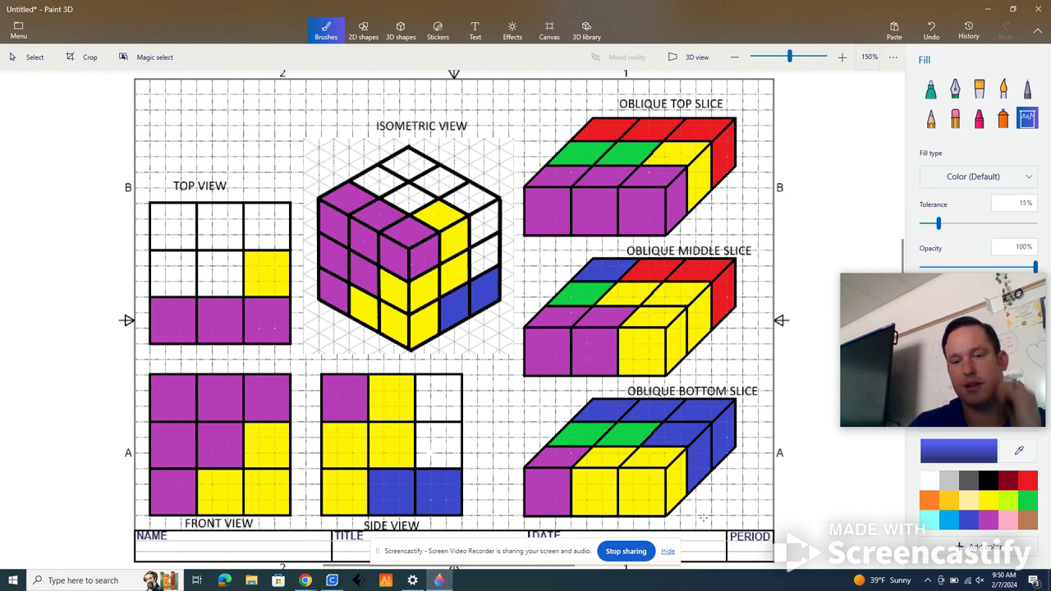
Step: Fill three cube top-face cells and two upper right-face cells red
click(1028, 480)
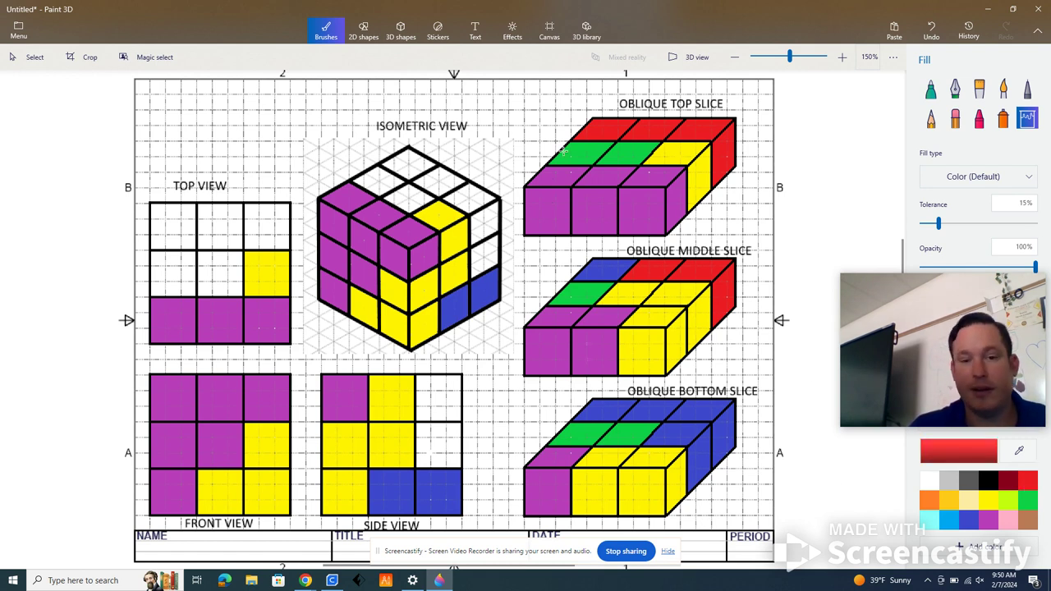
click(403, 165)
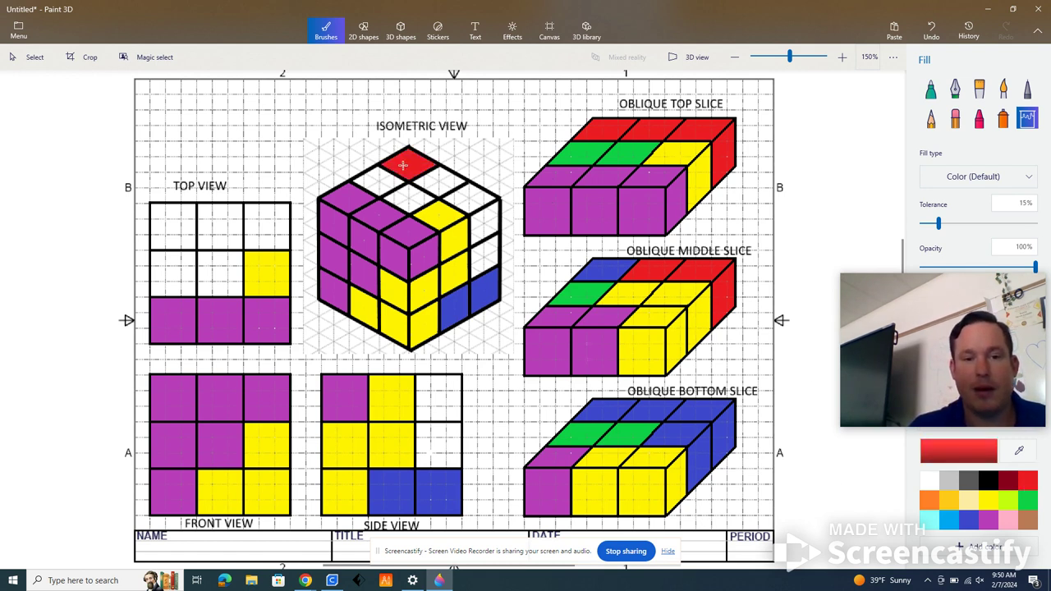
click(443, 185)
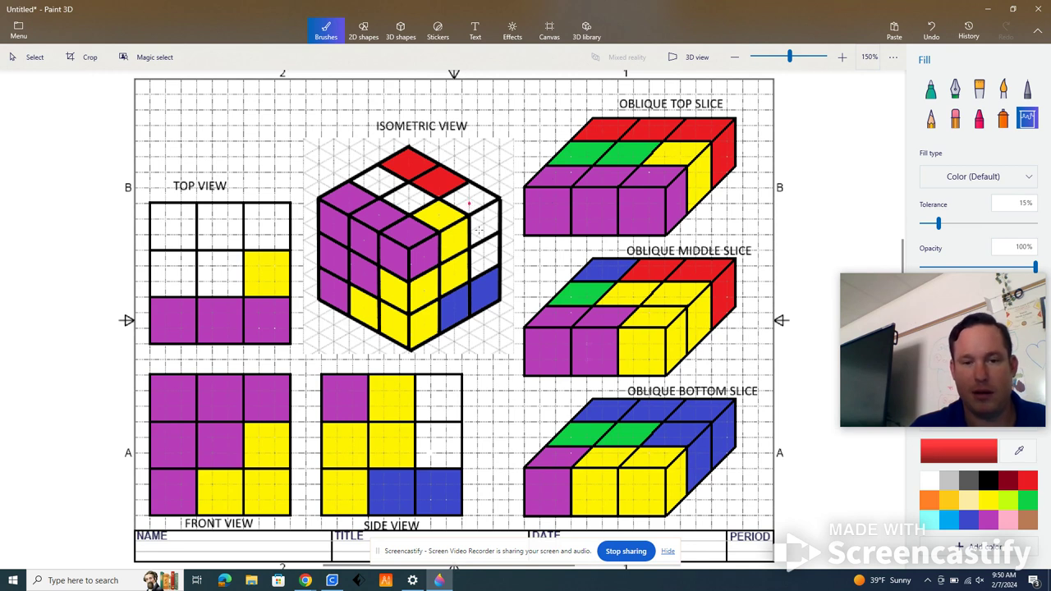
click(476, 199)
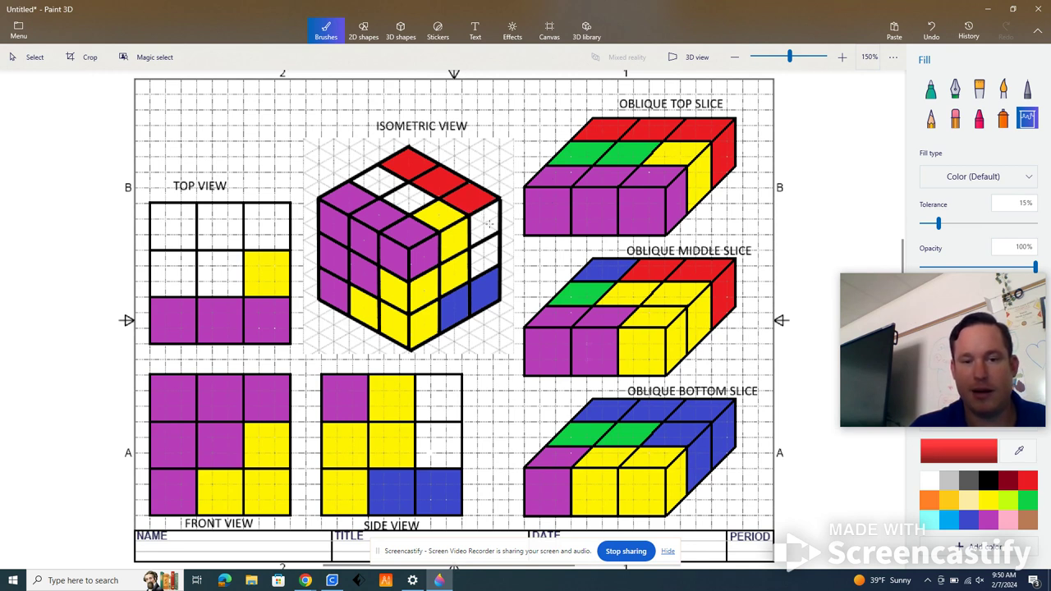
click(487, 221)
click(486, 249)
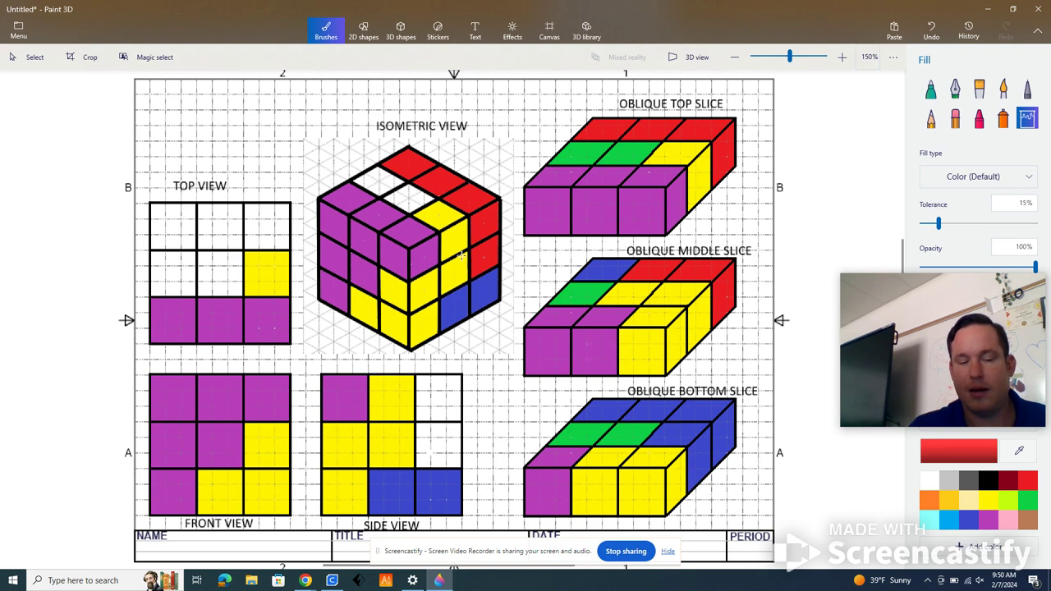
Step: Fill the Top View's top row and the Side View's top-right and middle-right cells red
click(266, 223)
click(220, 229)
click(184, 228)
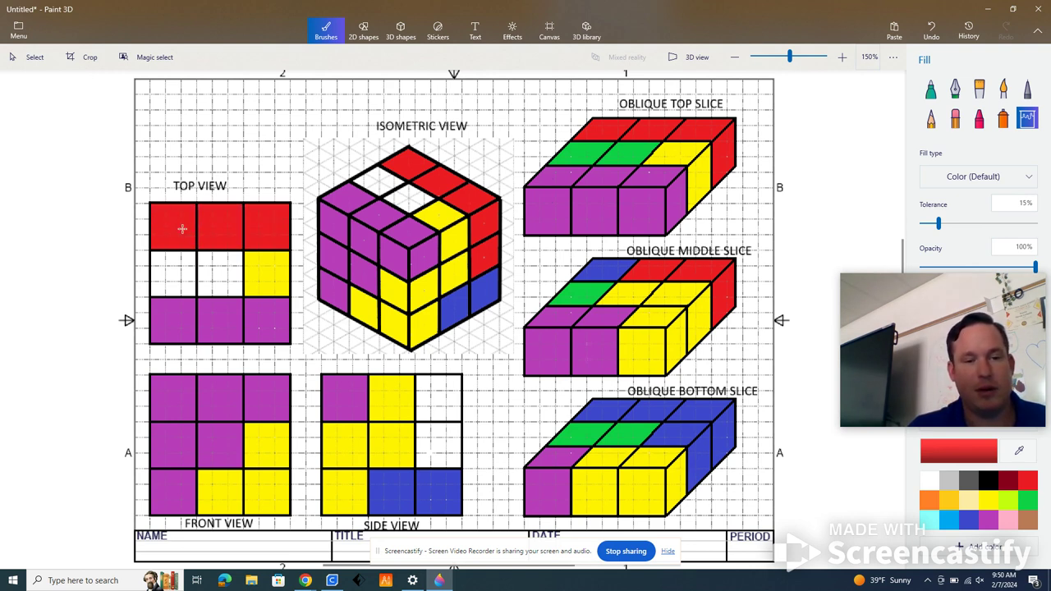
click(443, 395)
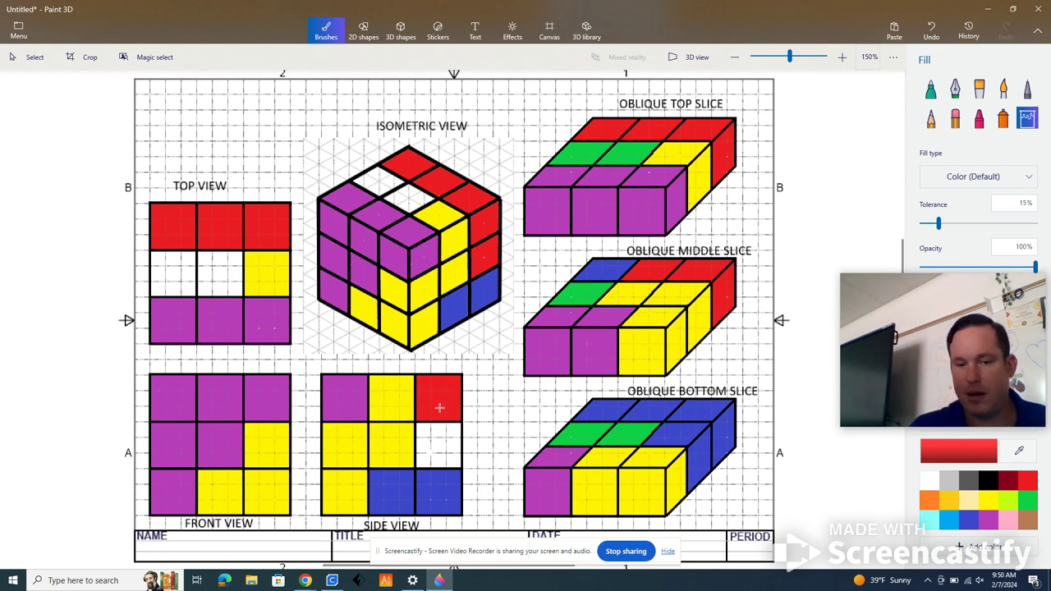
click(439, 449)
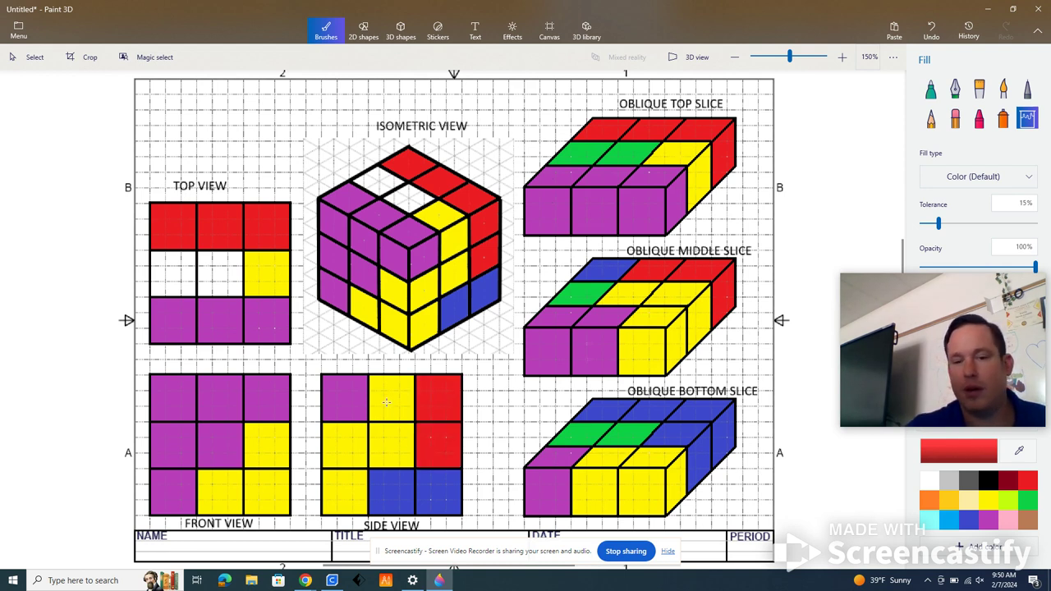
click(1027, 500)
click(213, 276)
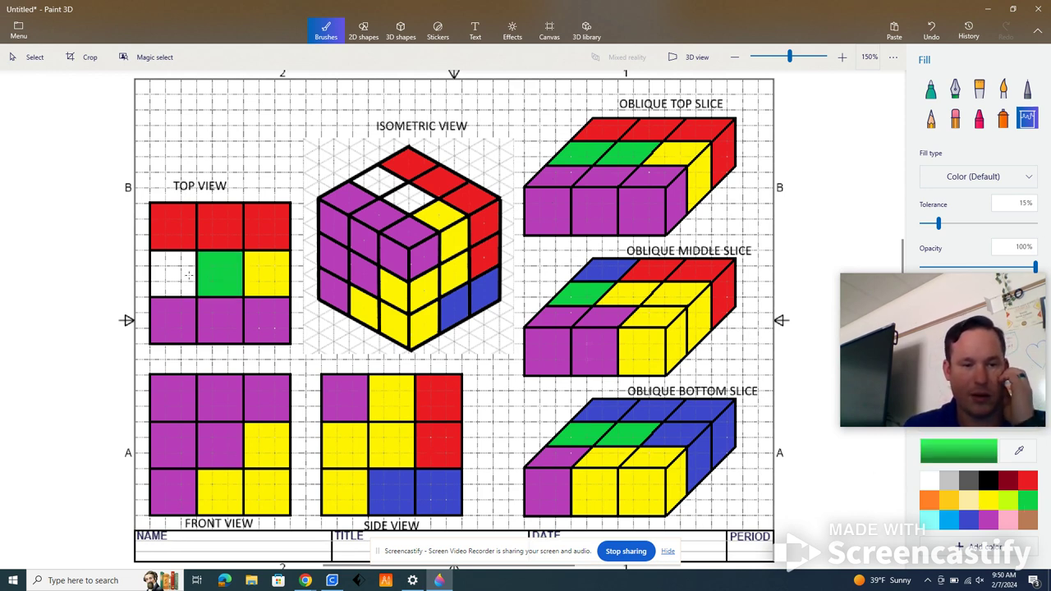
click(174, 275)
click(407, 197)
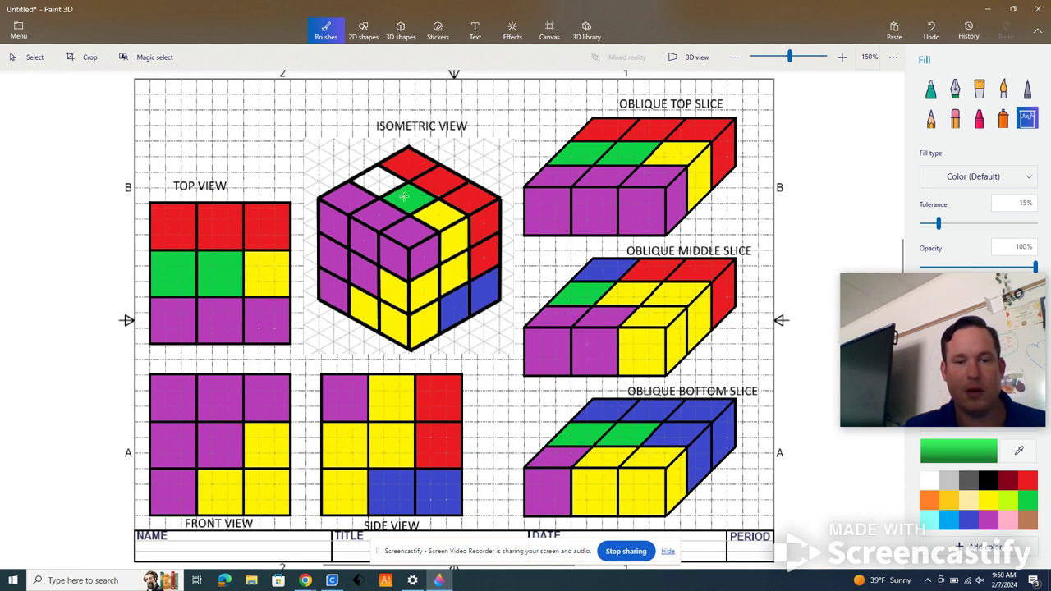
click(378, 178)
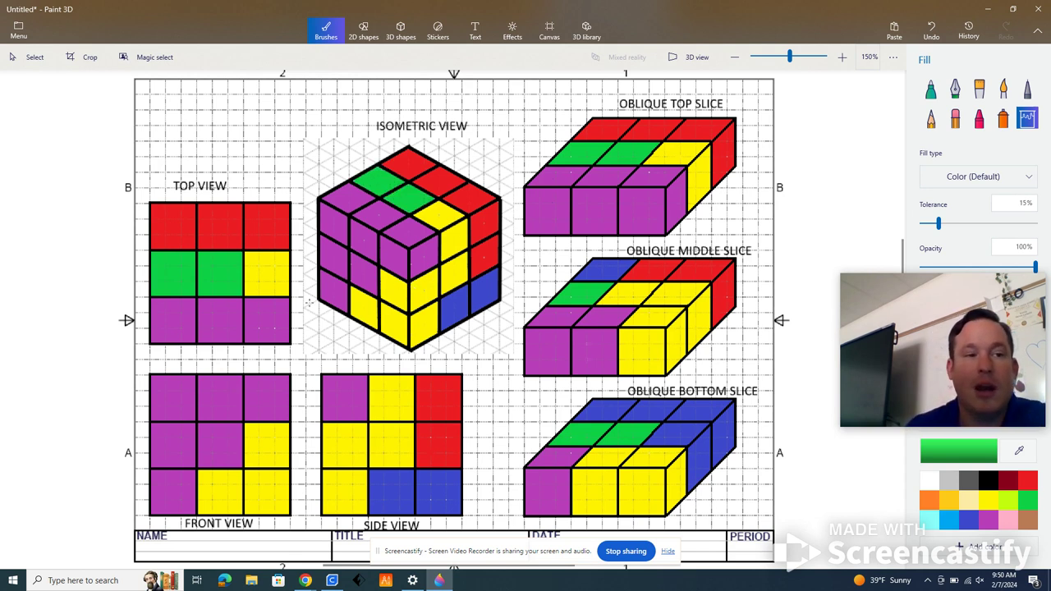
Step: Use Save as > Image to begin saving a copy of the drawing as a PNG
click(17, 31)
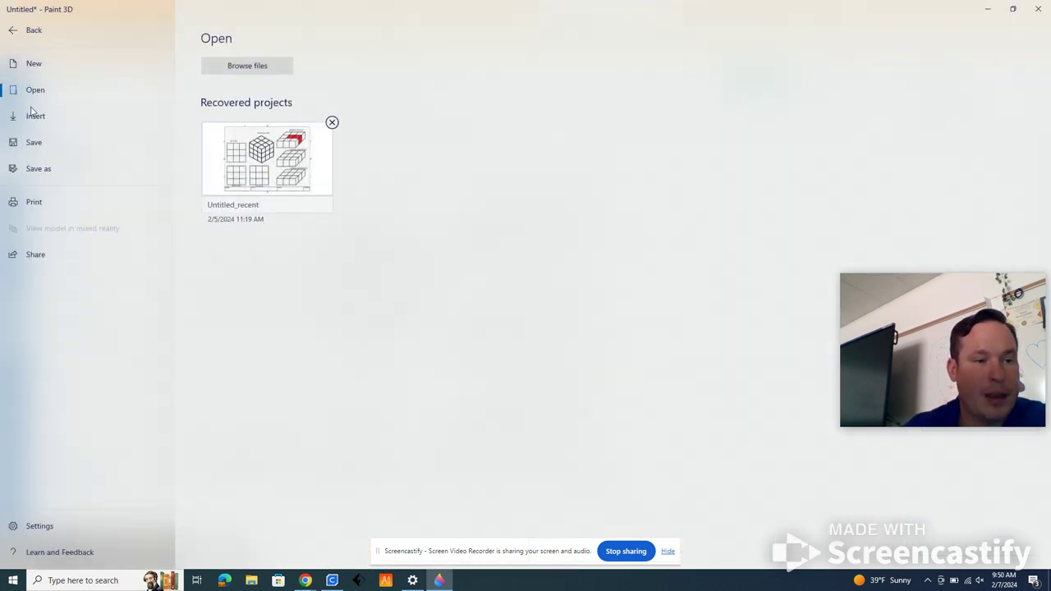
click(30, 171)
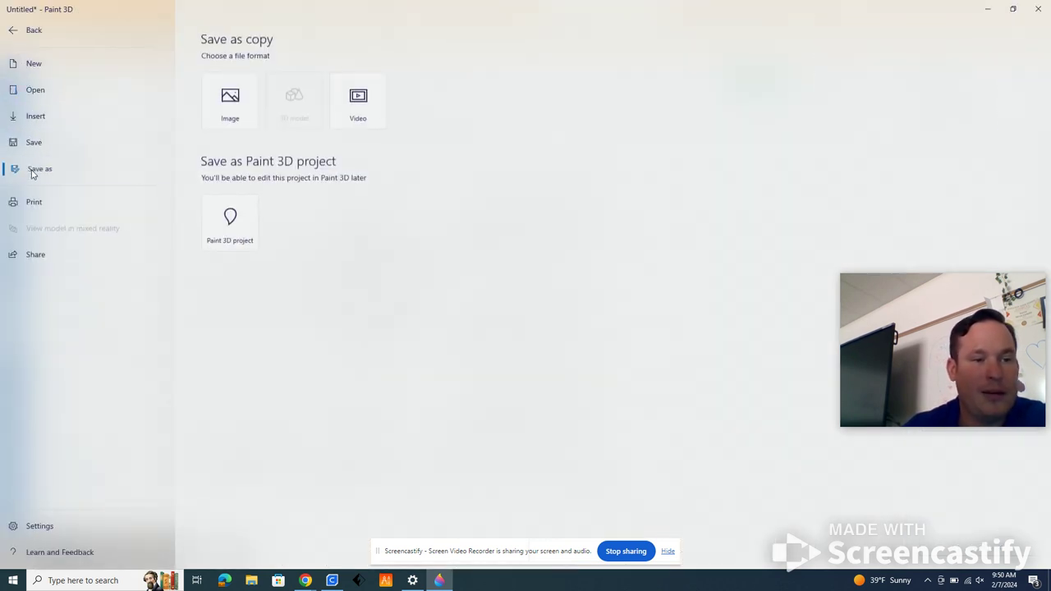
click(226, 113)
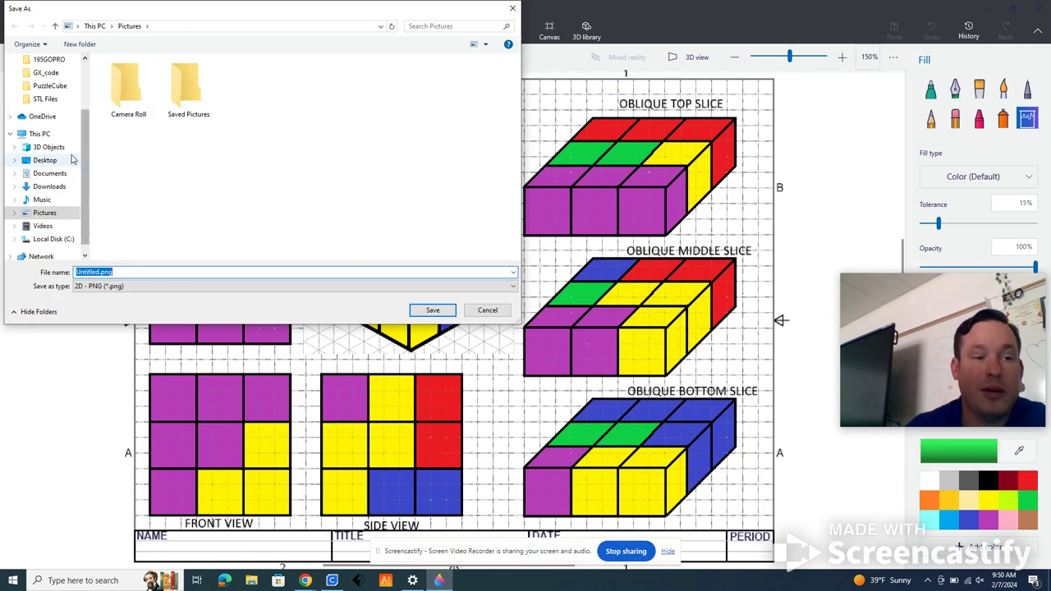
Step: Browse to Documents > IED > PuzzleCube and save the image as PD2PuzzleCube
click(39, 175)
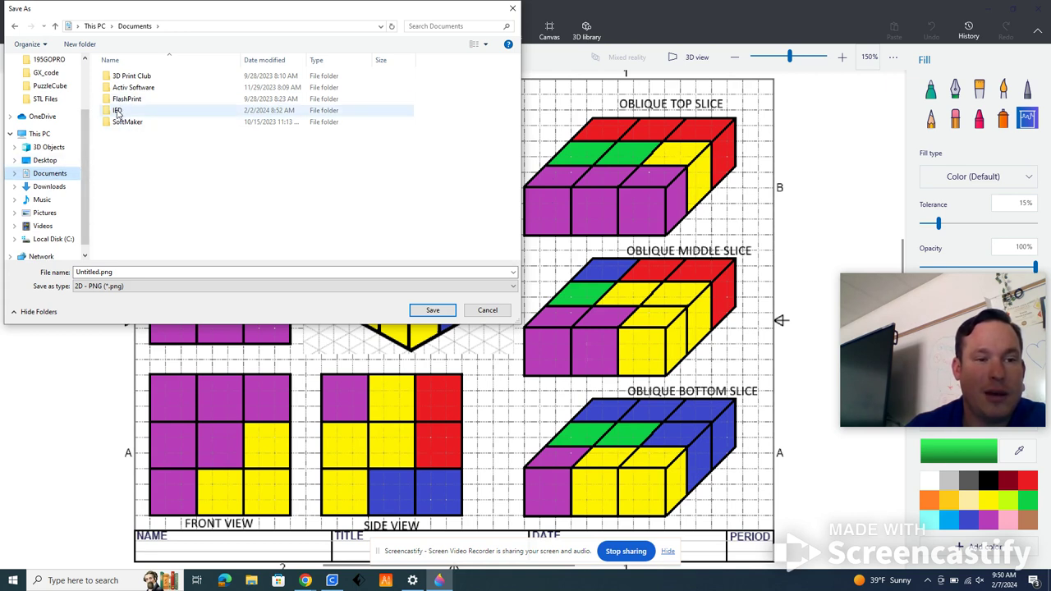
right_click(189, 175)
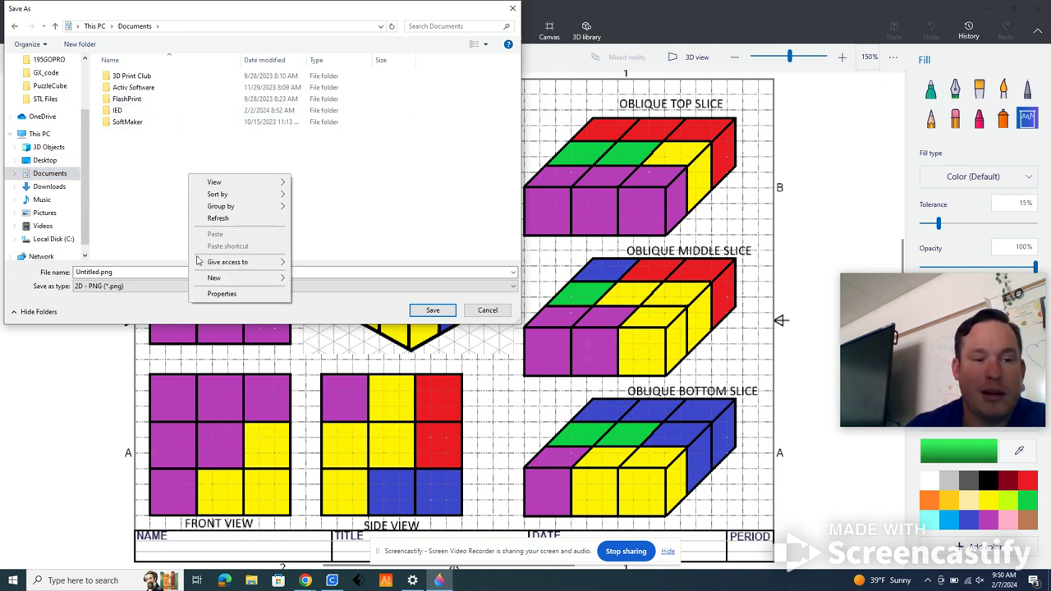
mouse_move(227, 281)
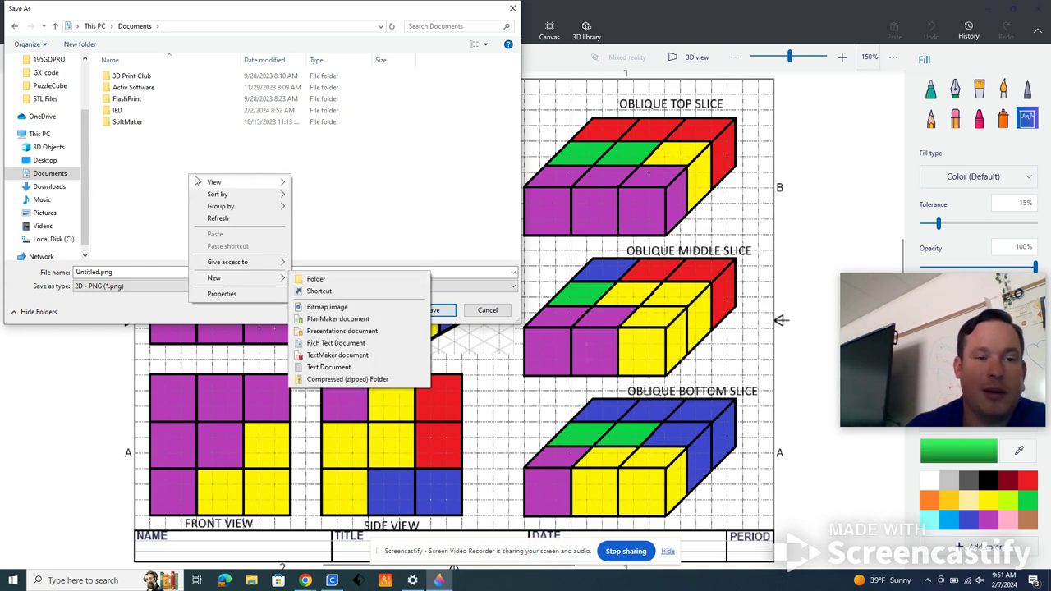
key(Escape)
key(Escape)
double_click(116, 110)
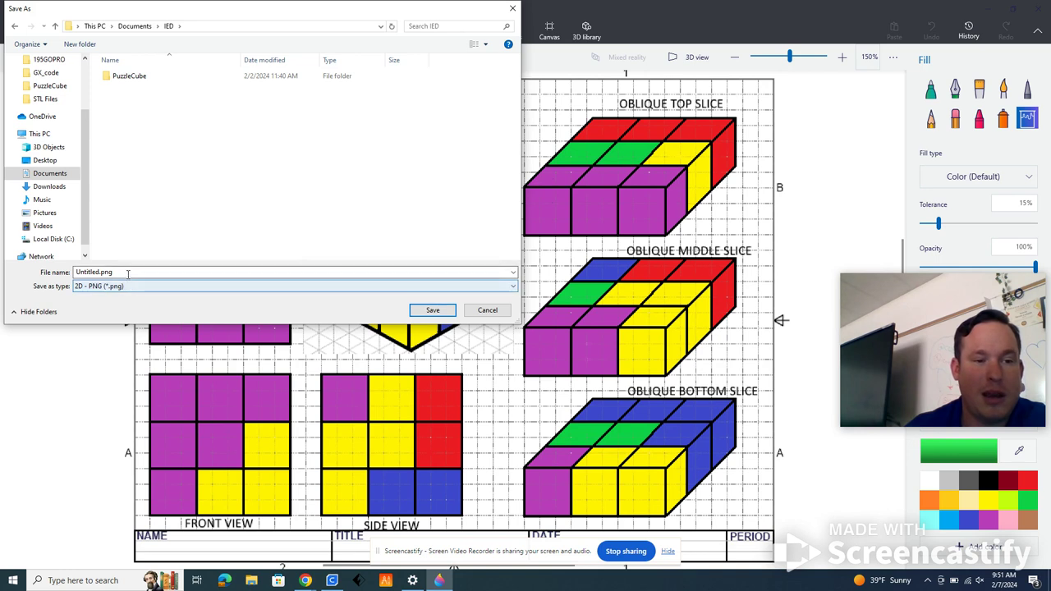
double_click(123, 76)
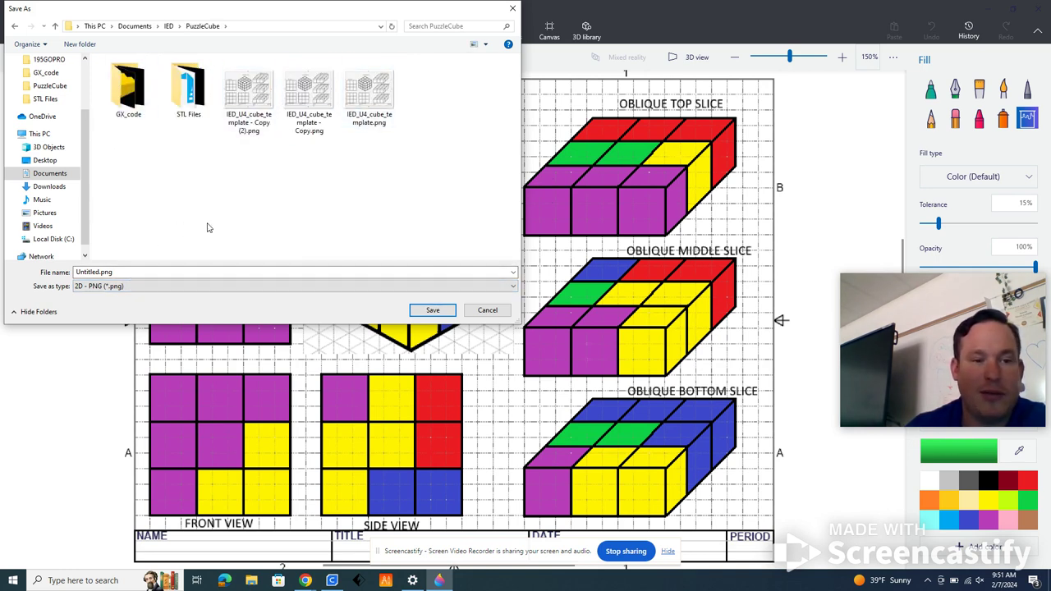
click(150, 273)
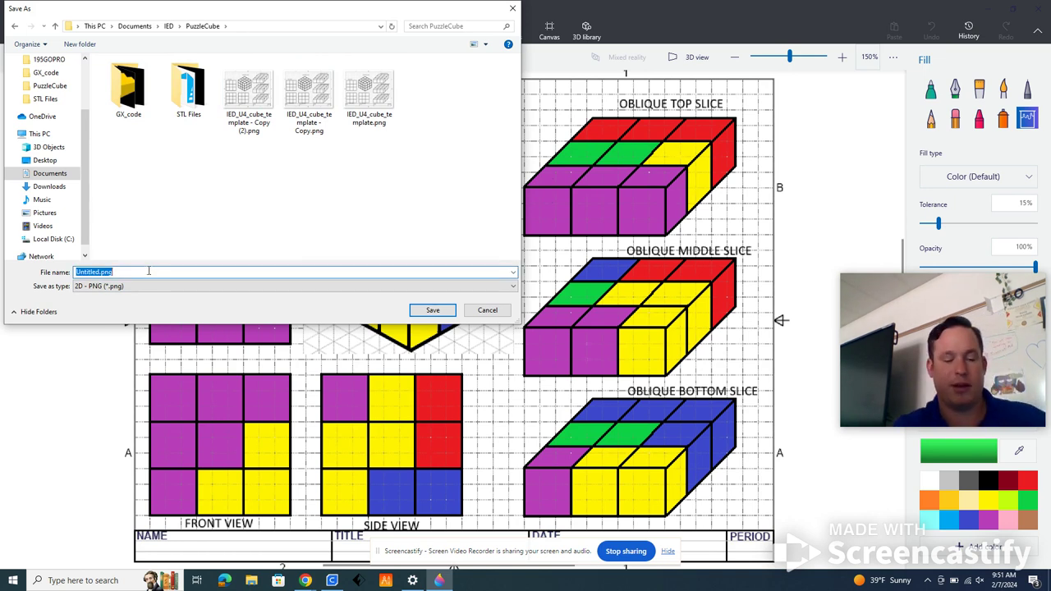
text(PD2)
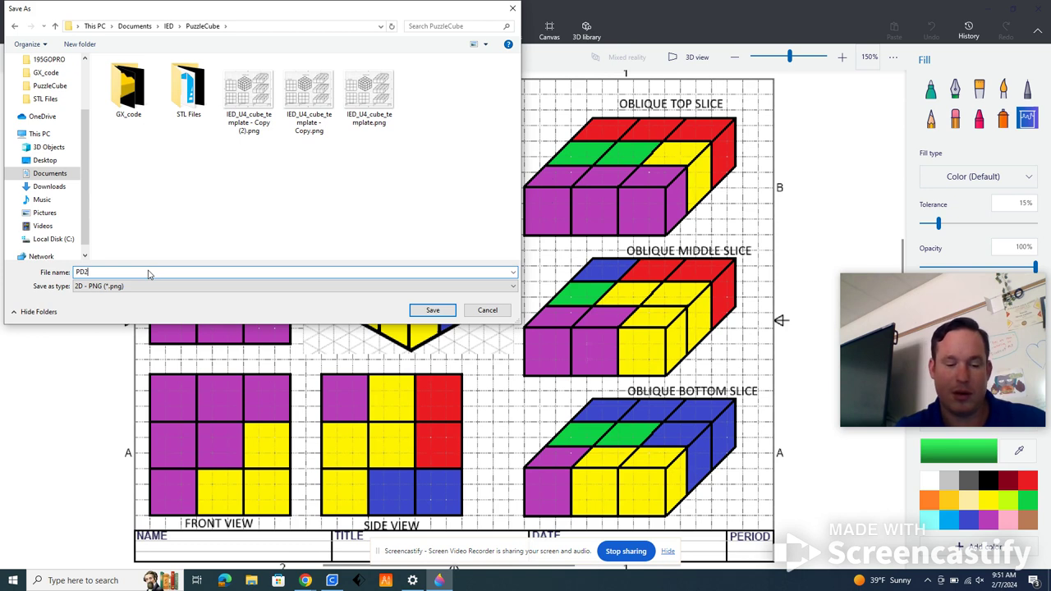
text(PuzzleCube)
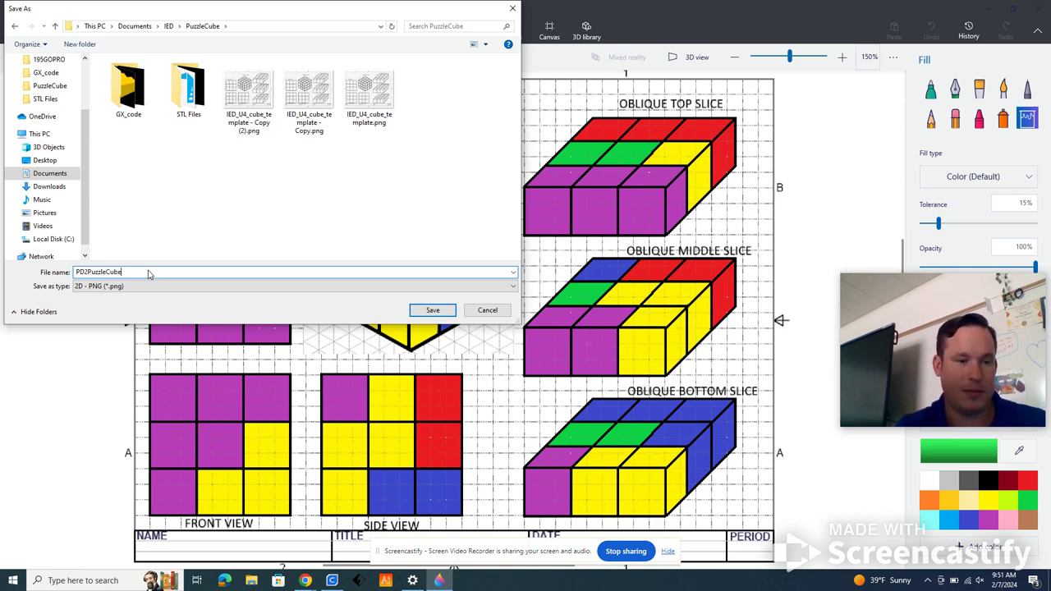
key(Return)
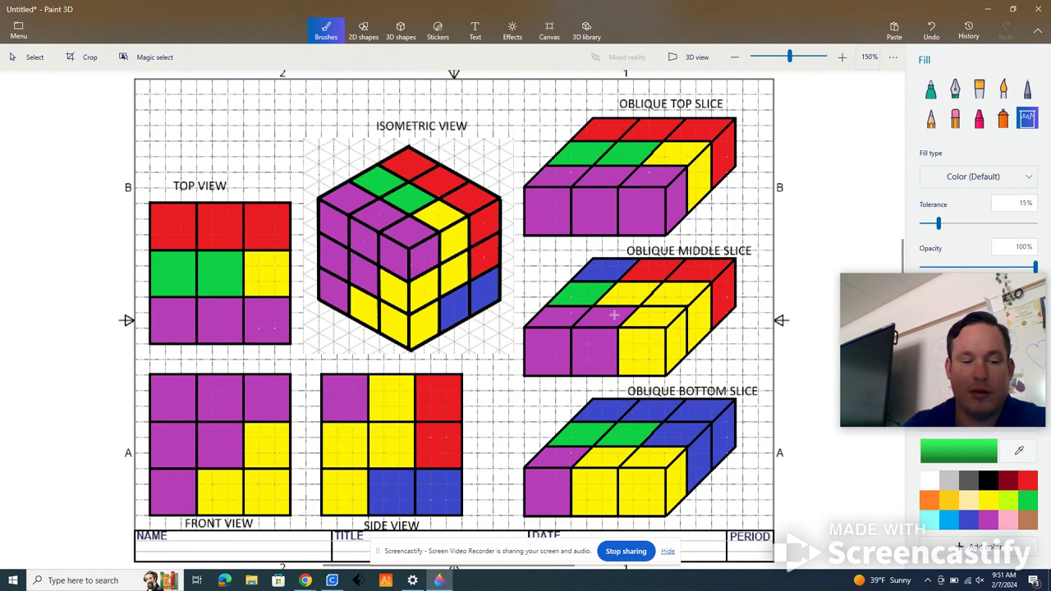
Step: Return to the Canvas assignment in Chrome and switch to Student View
key(alt+Tab)
key(alt+Tab)
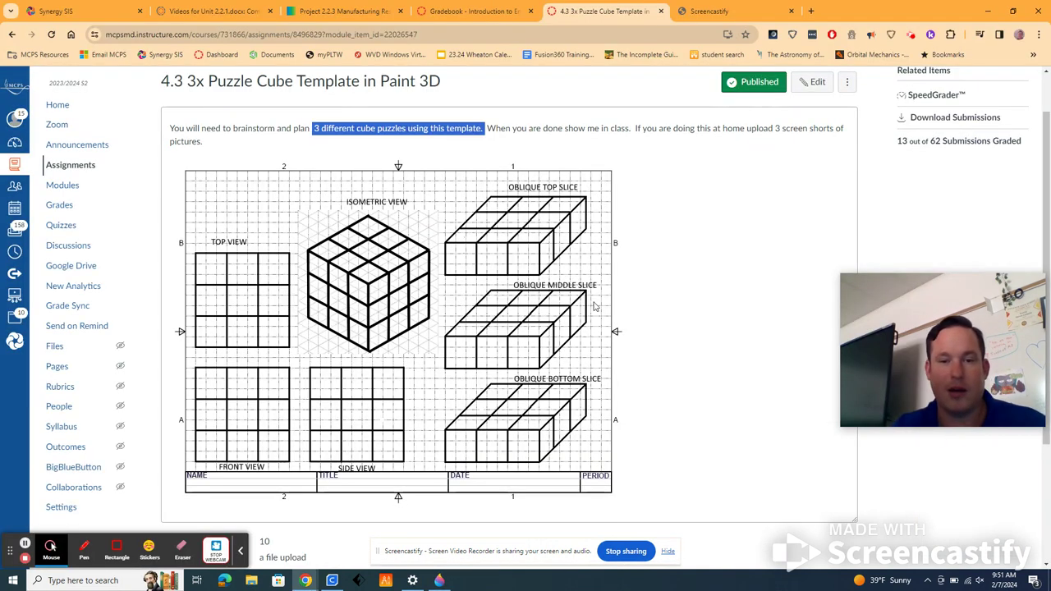
click(632, 204)
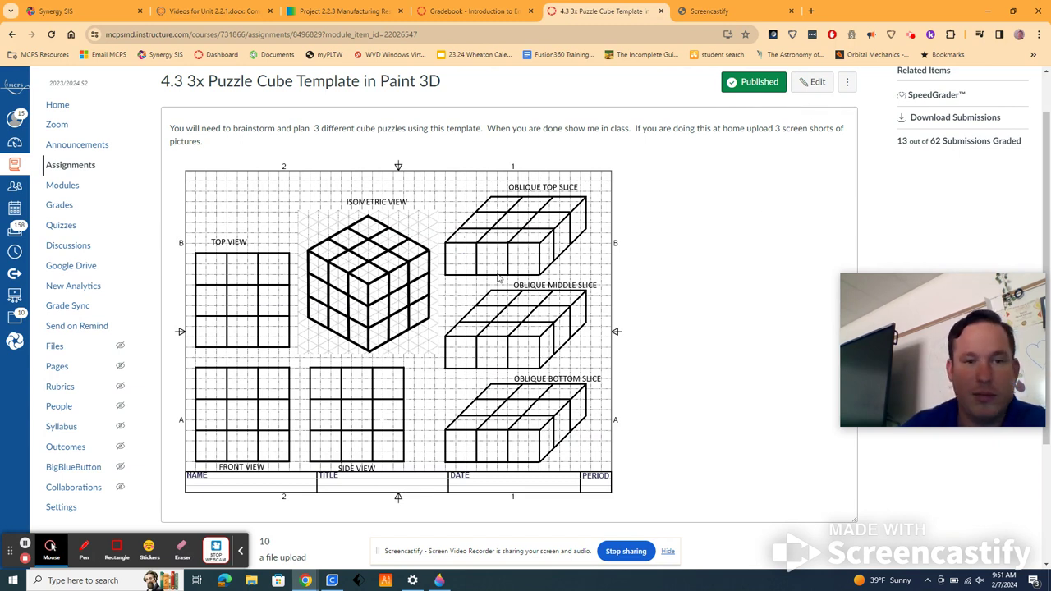
scroll(800, 188, up, 2)
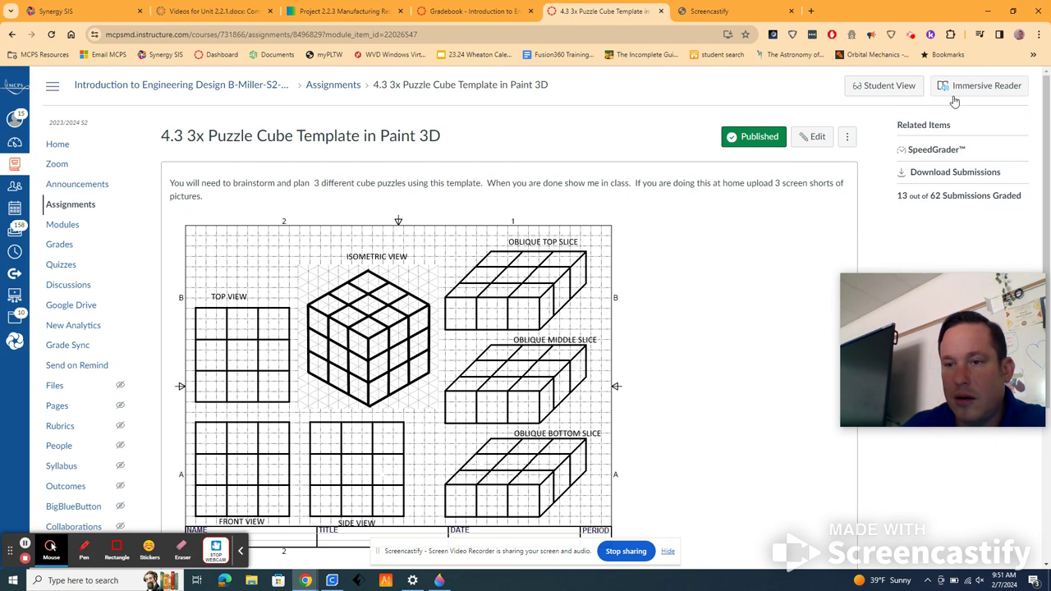
click(886, 89)
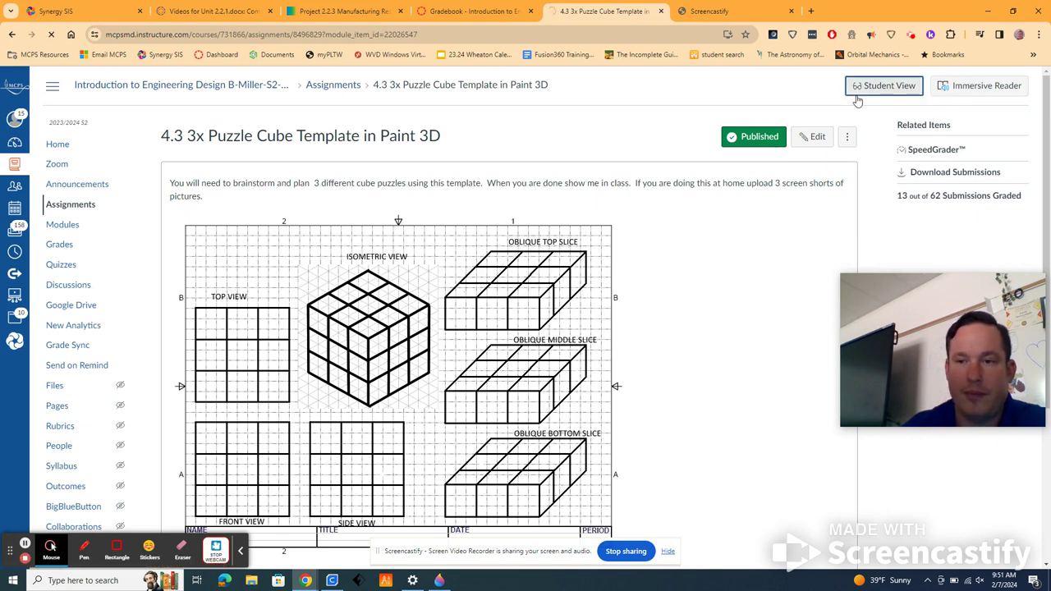
click(875, 89)
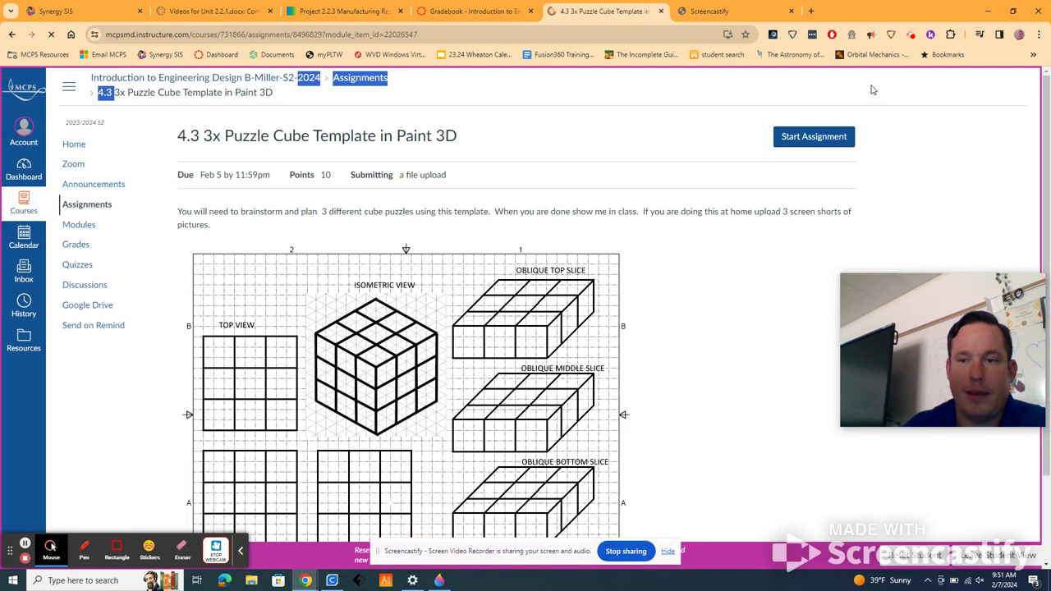
Step: Start the assignment, choose the Upload File submission, and open the file picker
click(831, 140)
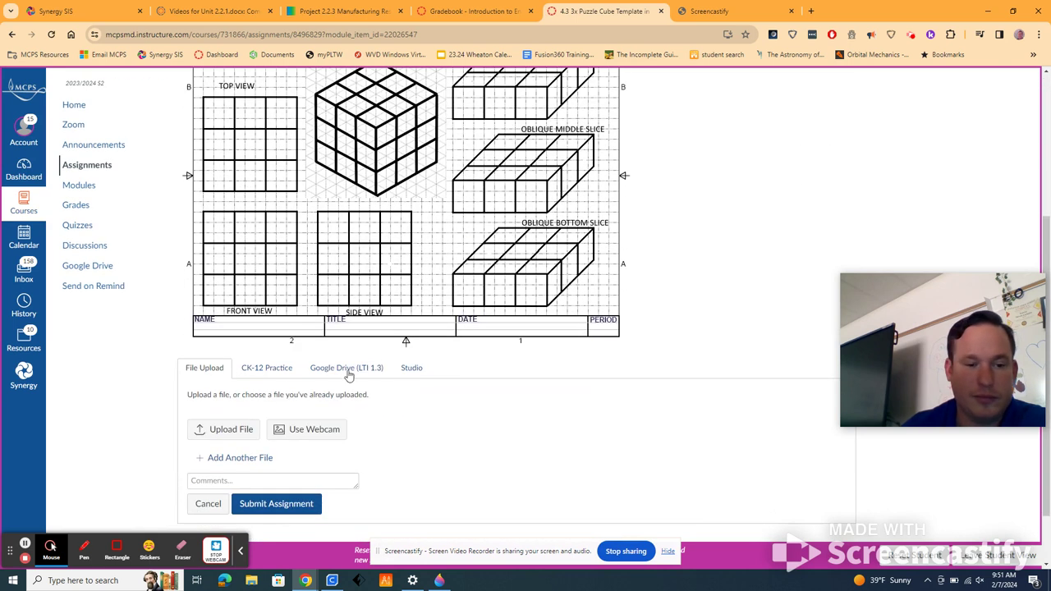
click(224, 431)
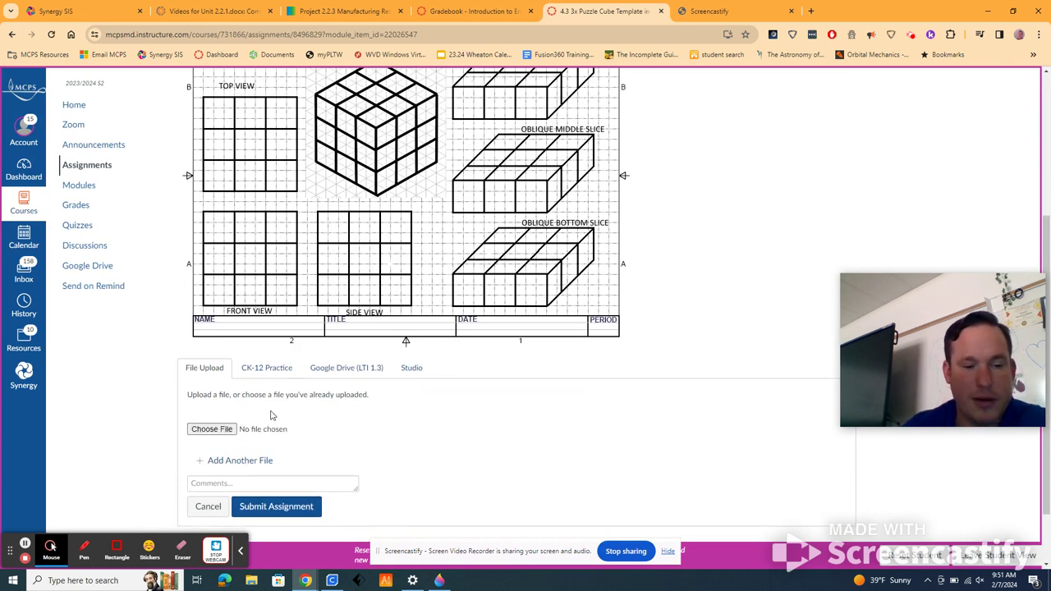
click(219, 432)
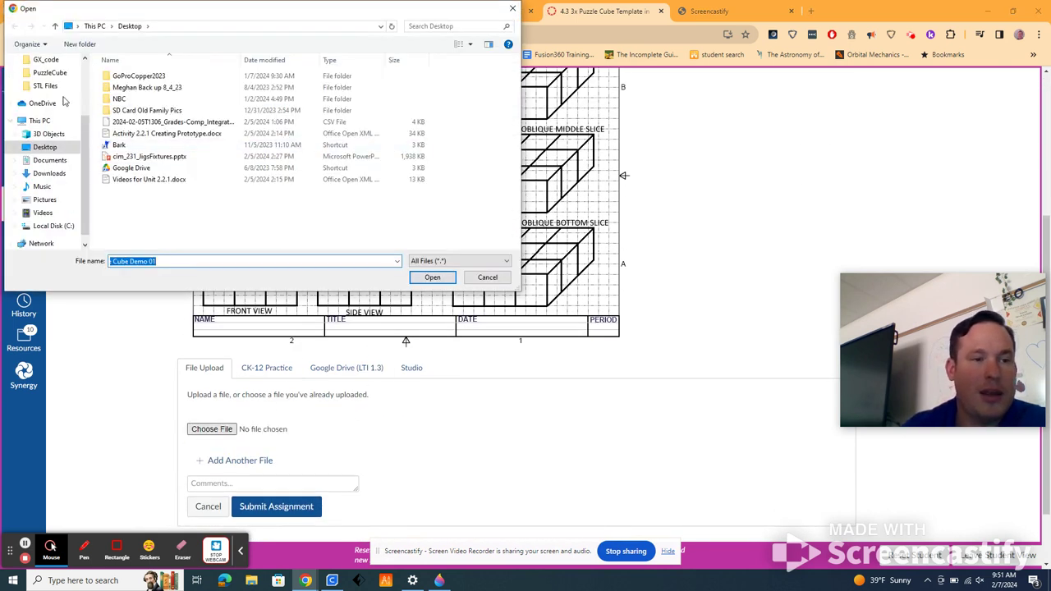
Step: Pick PD2PuzzleCube.png from Documents > IED > PuzzleCube as the upload file
click(41, 160)
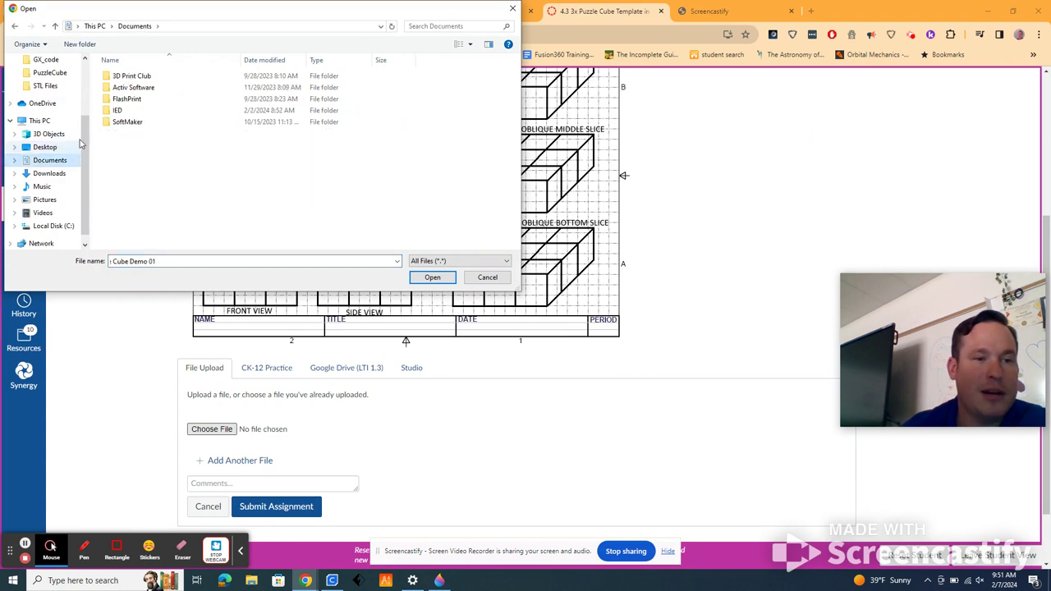
double_click(119, 112)
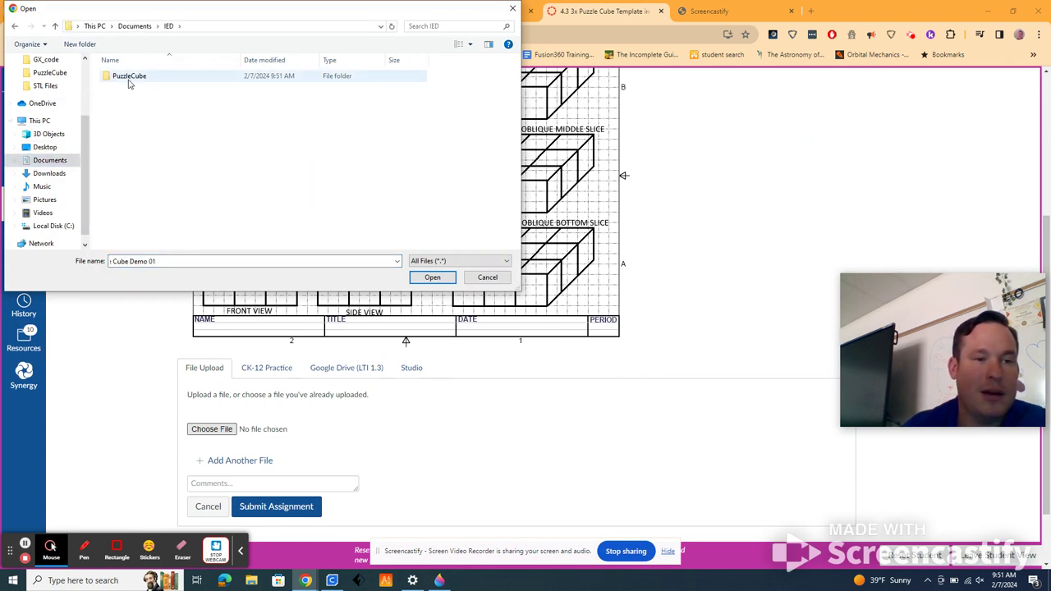
double_click(129, 77)
click(423, 108)
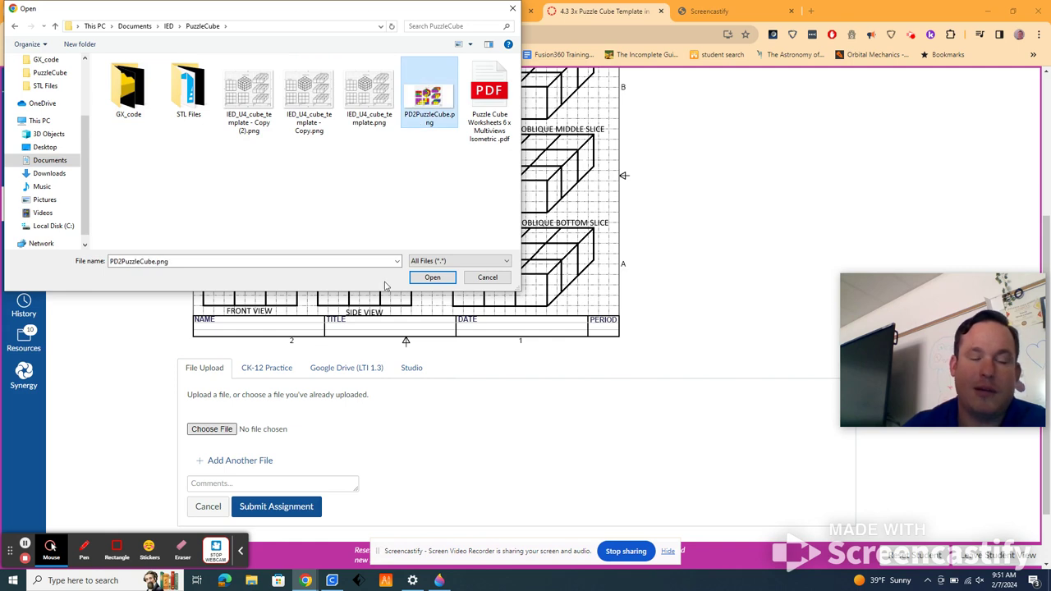
click(434, 279)
scroll(387, 392, down, 2)
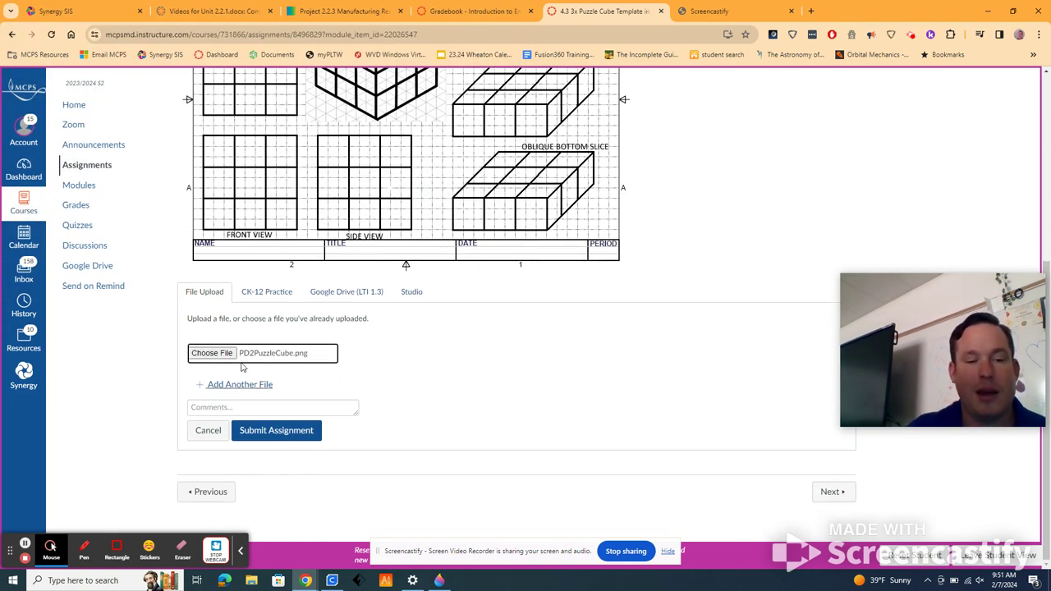